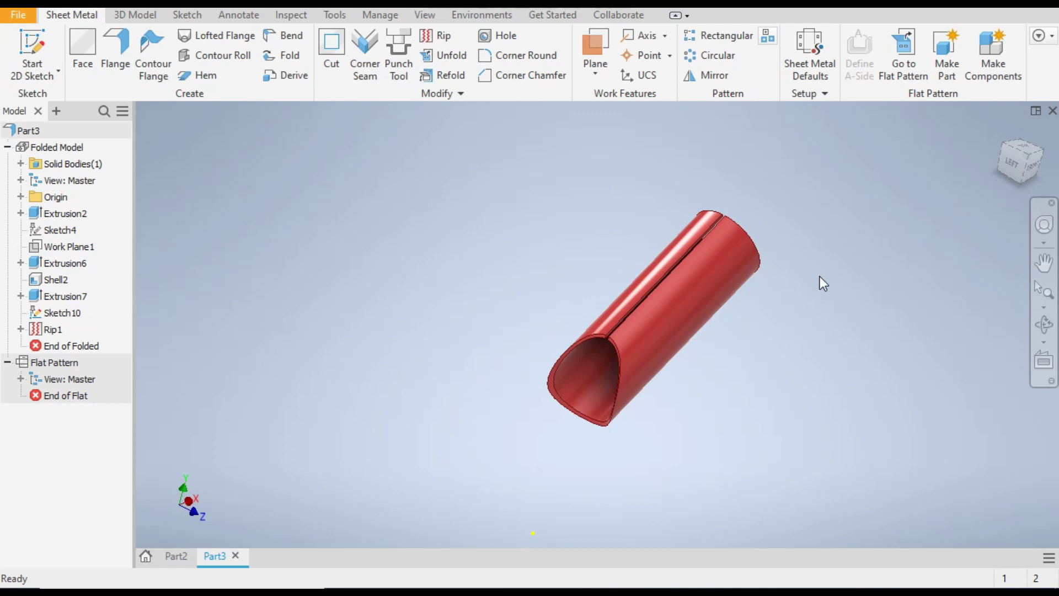
# Step: Display the ripped tube's flat pattern from an isometric corner view
pyautogui.click(1026, 169)
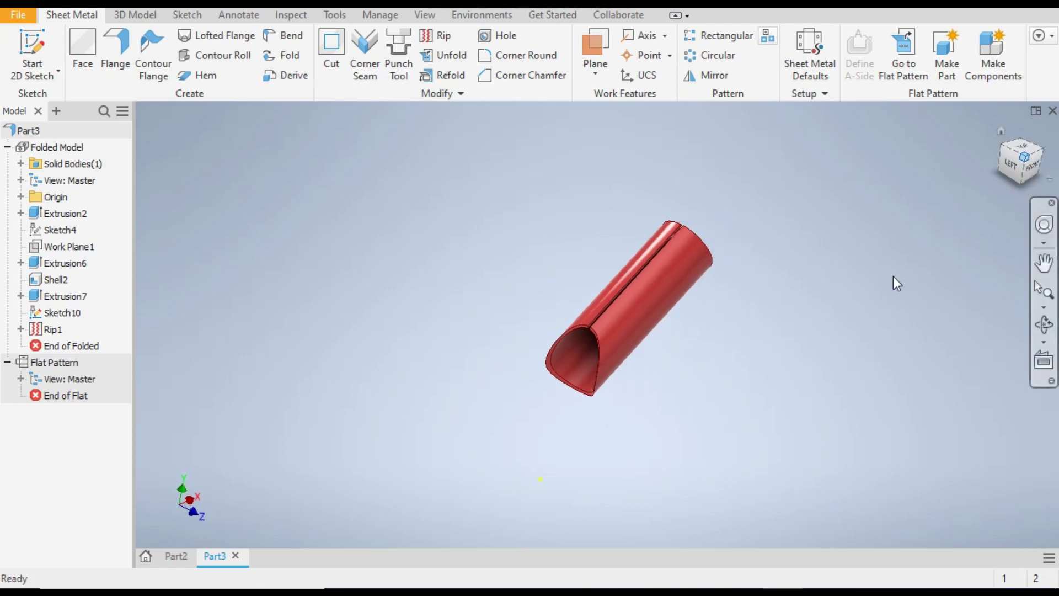
pyautogui.scroll(3, 569, 347)
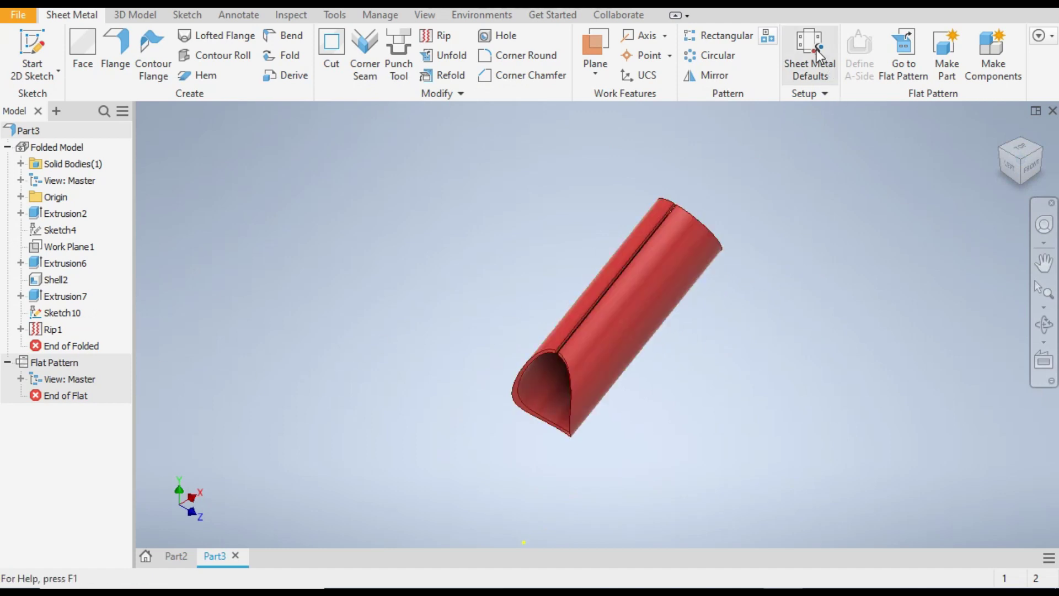
pyautogui.click(905, 52)
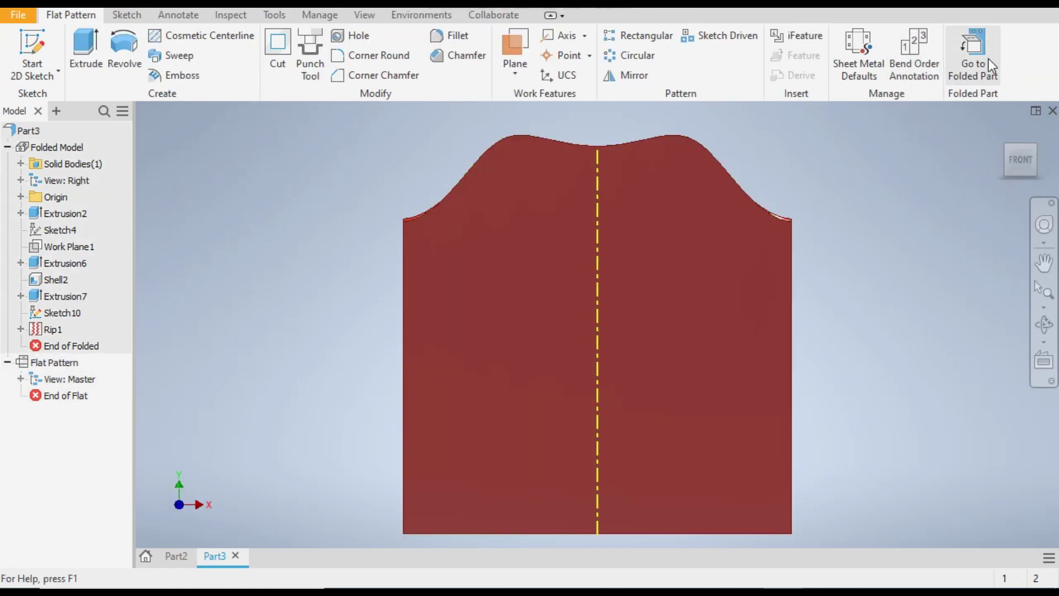
# Step: Return to the folded tube, recentre it, and start a new file with Ctrl+N
pyautogui.click(977, 60)
pyautogui.moveTo(761, 284); pyautogui.dragTo(733, 232)
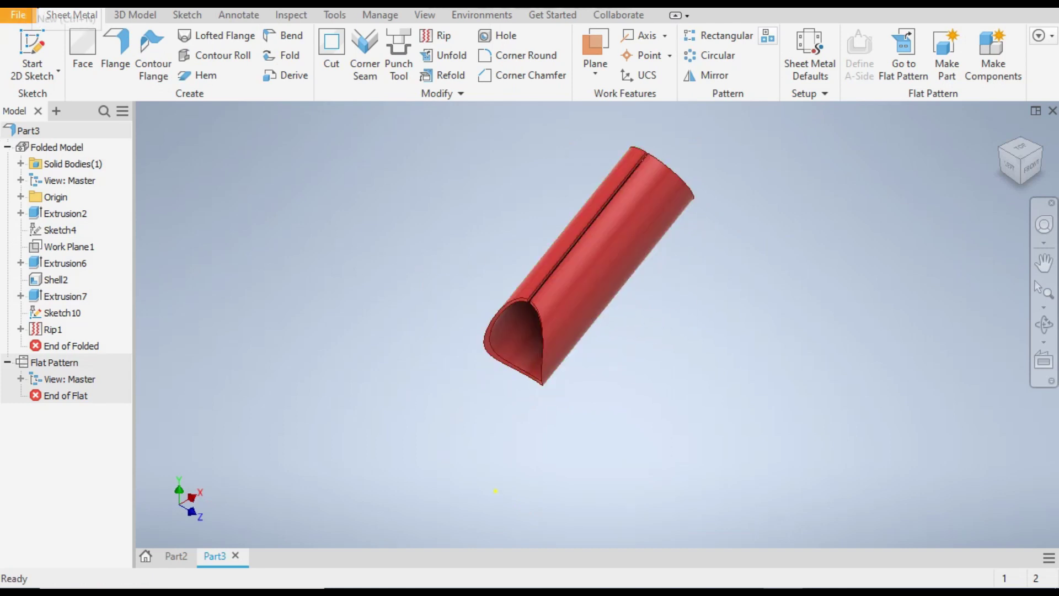
pyautogui.hotkey('ctrl', 'n')
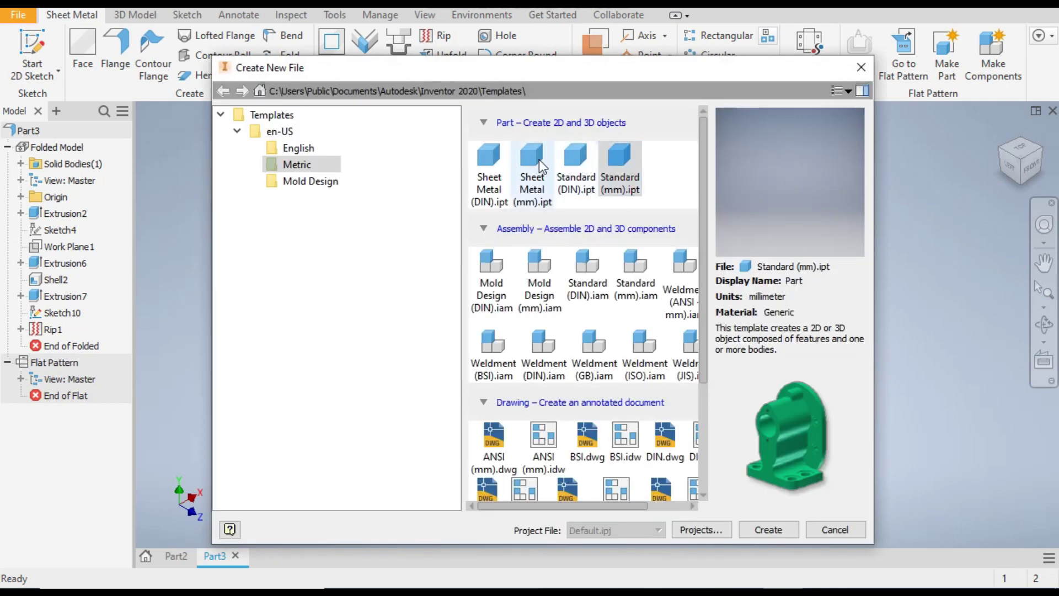
# Step: Create a new Sheet Metal (mm).ipt part and begin a sketch on the XZ plane
pyautogui.doubleClick(542, 164)
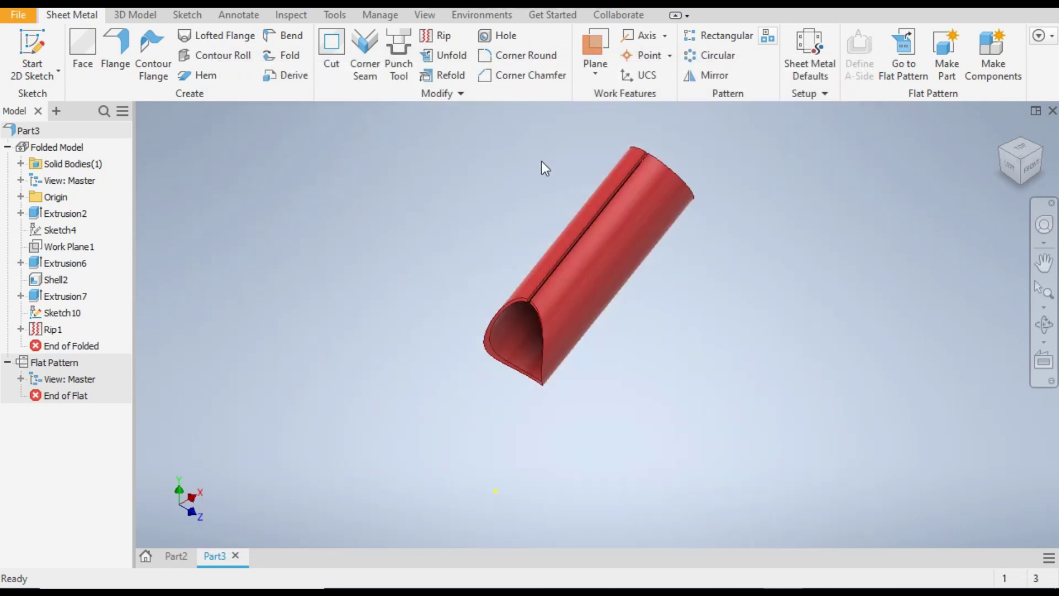
pyautogui.click(37, 48)
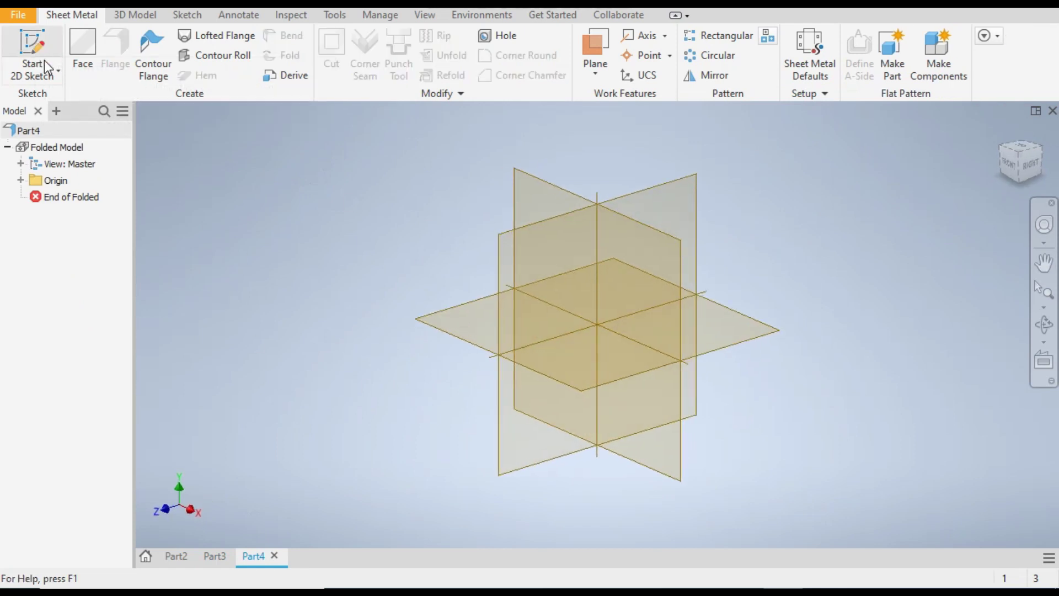
pyautogui.click(442, 315)
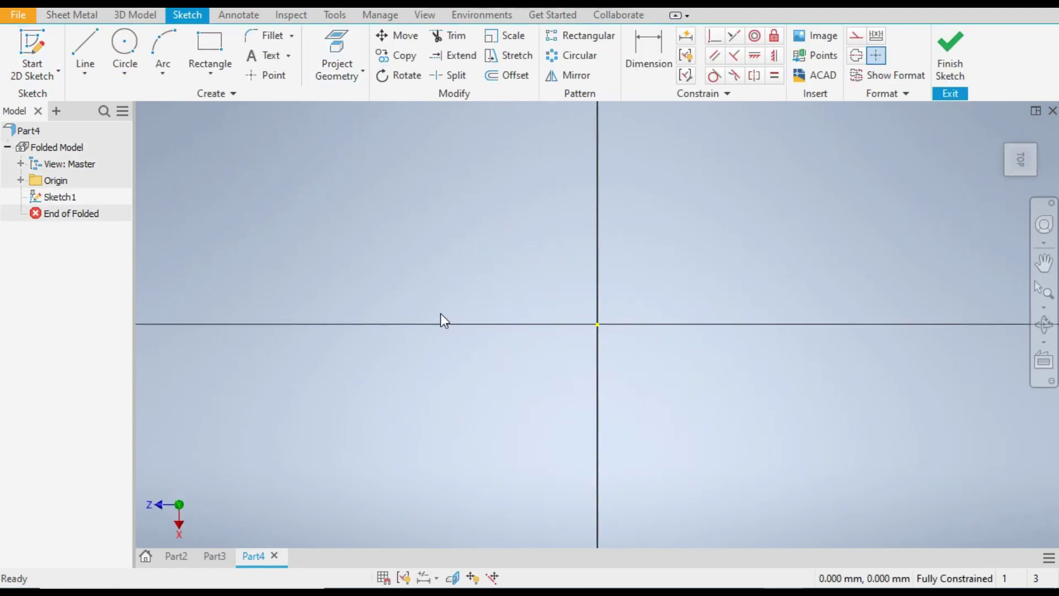
pyautogui.click(1048, 137)
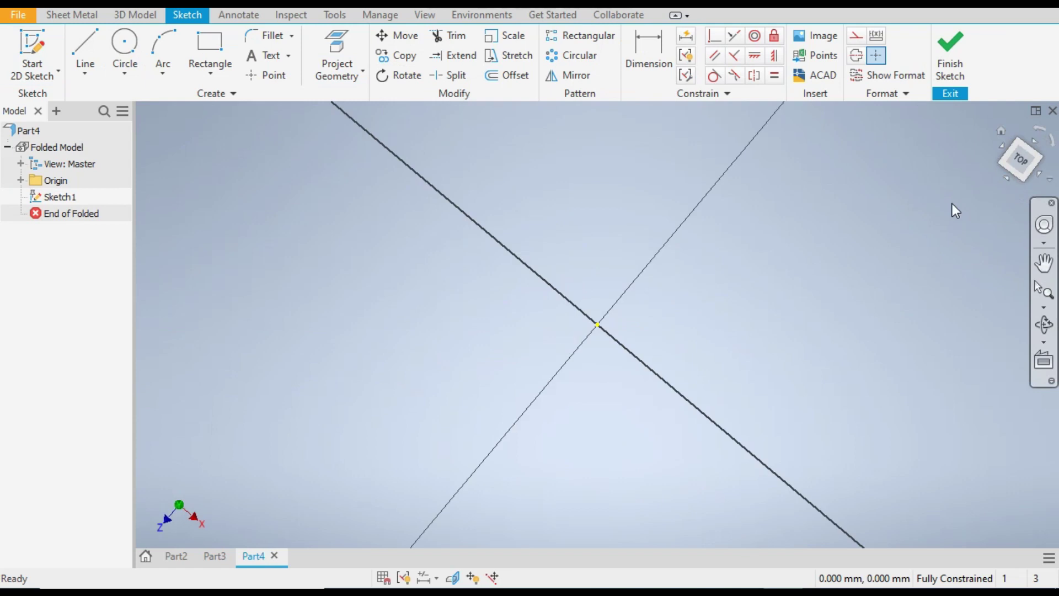
# Step: Draw a 35 mm diameter center-point circle at the origin and finish the sketch
pyautogui.click(124, 73)
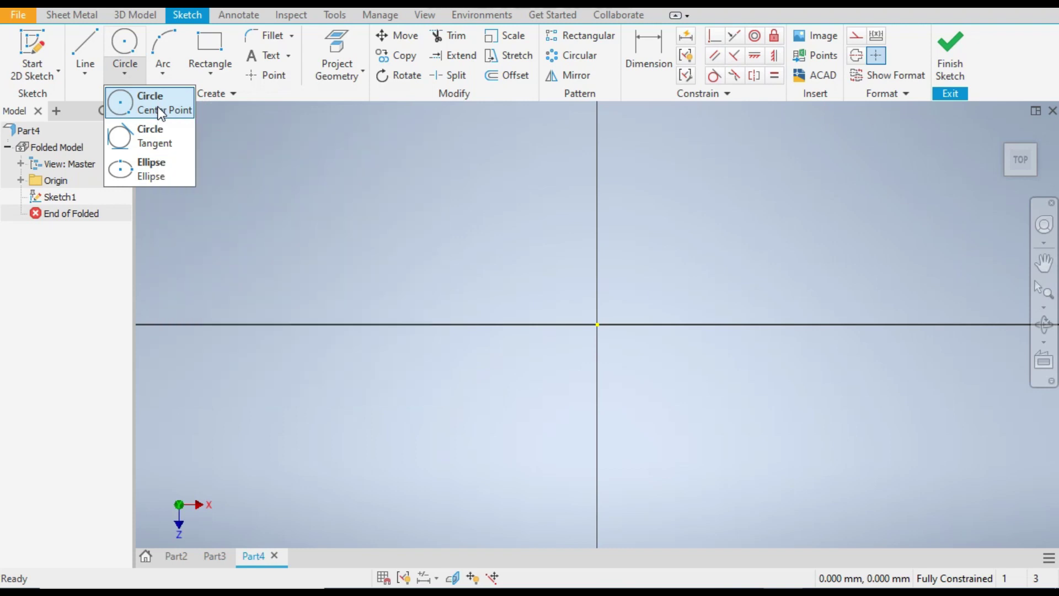
pyautogui.click(161, 113)
pyautogui.click(597, 325)
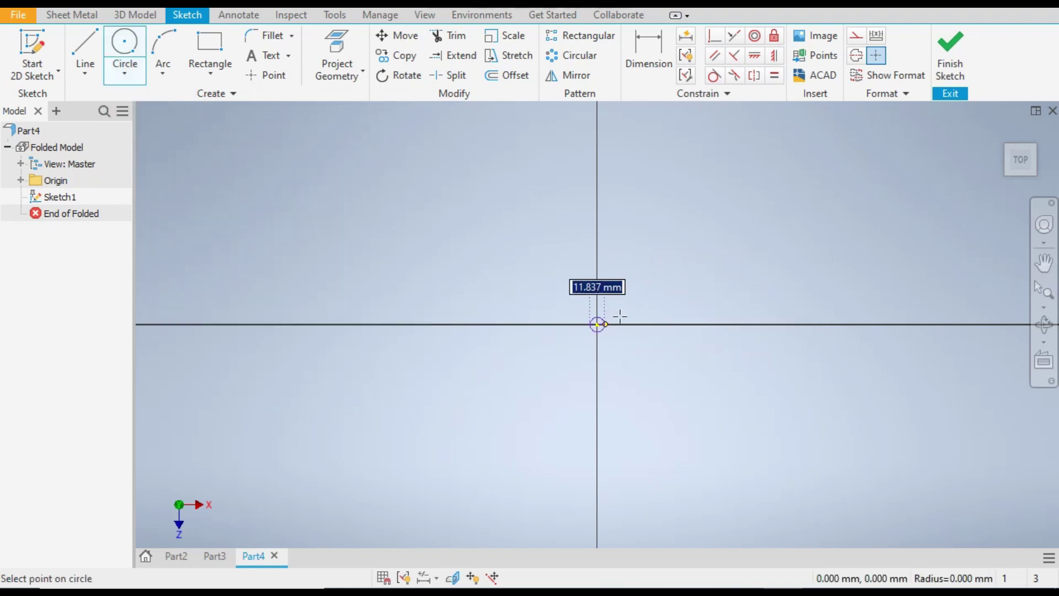
pyautogui.write('35')
pyautogui.press('Return')
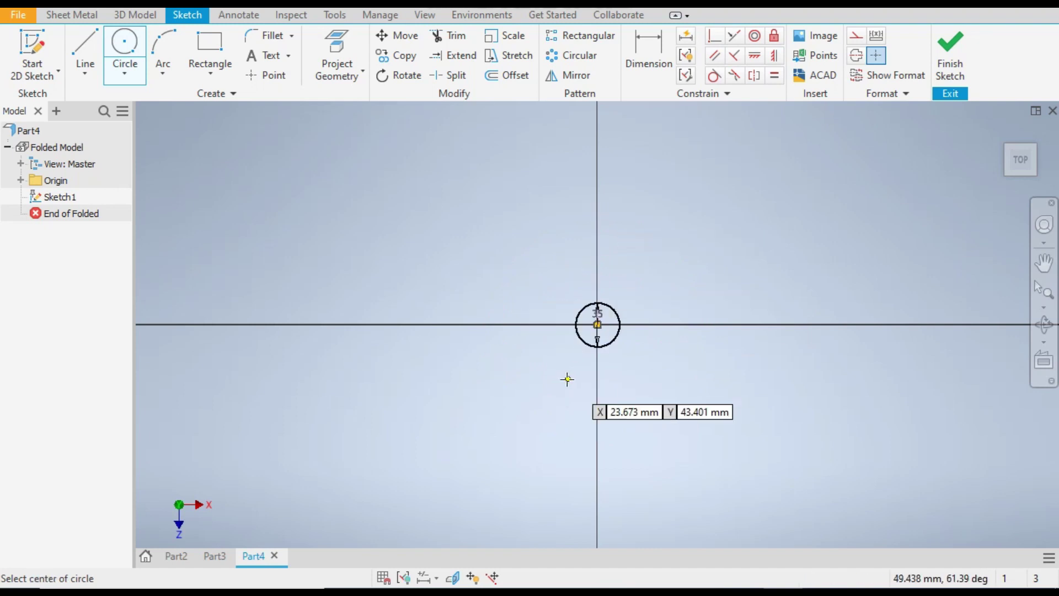
pyautogui.scroll(2, 567, 378)
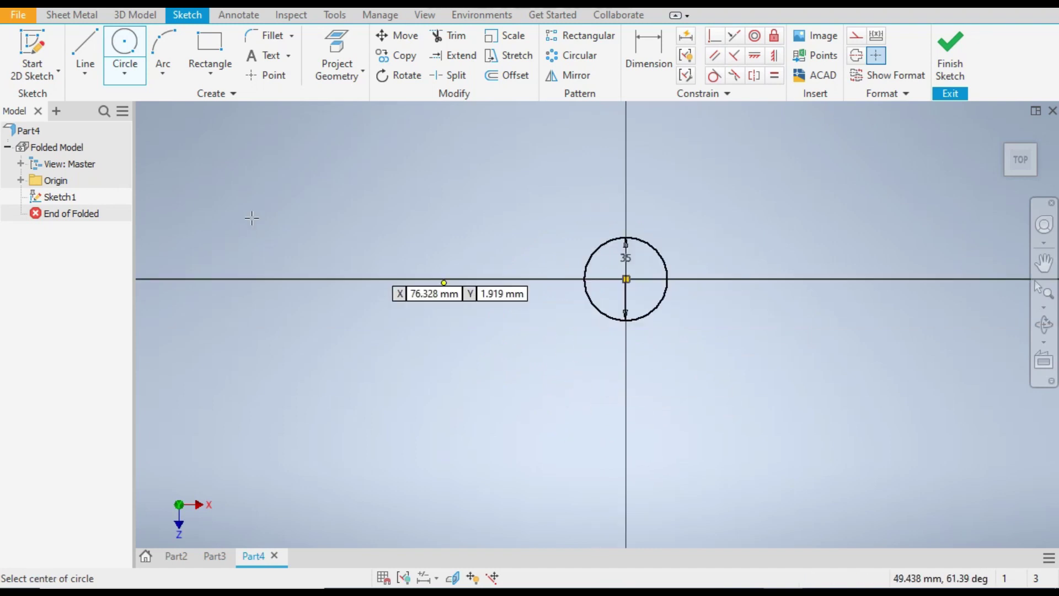
pyautogui.click(961, 50)
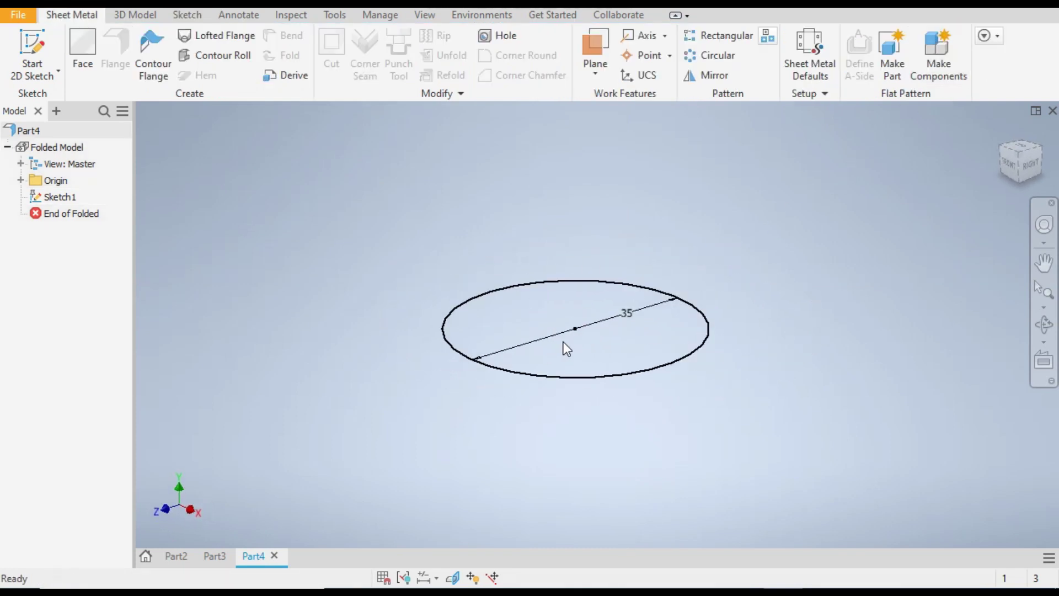
# Step: Extrude Sketch1's circle 100 mm into Extrusion1, then view the cylinder from the front
pyautogui.click(134, 16)
pyautogui.click(85, 49)
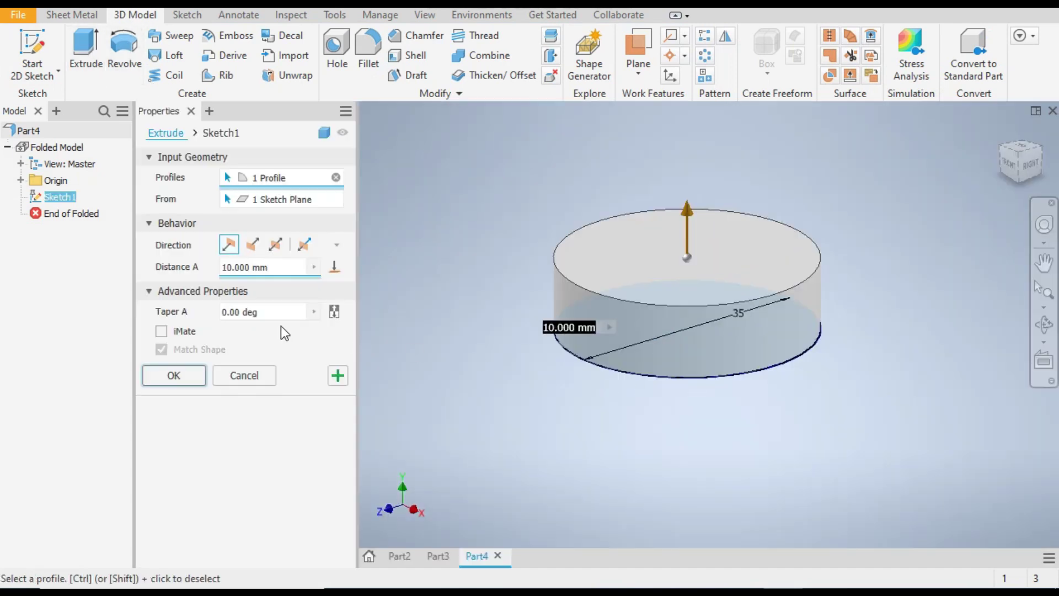
pyautogui.click(237, 267)
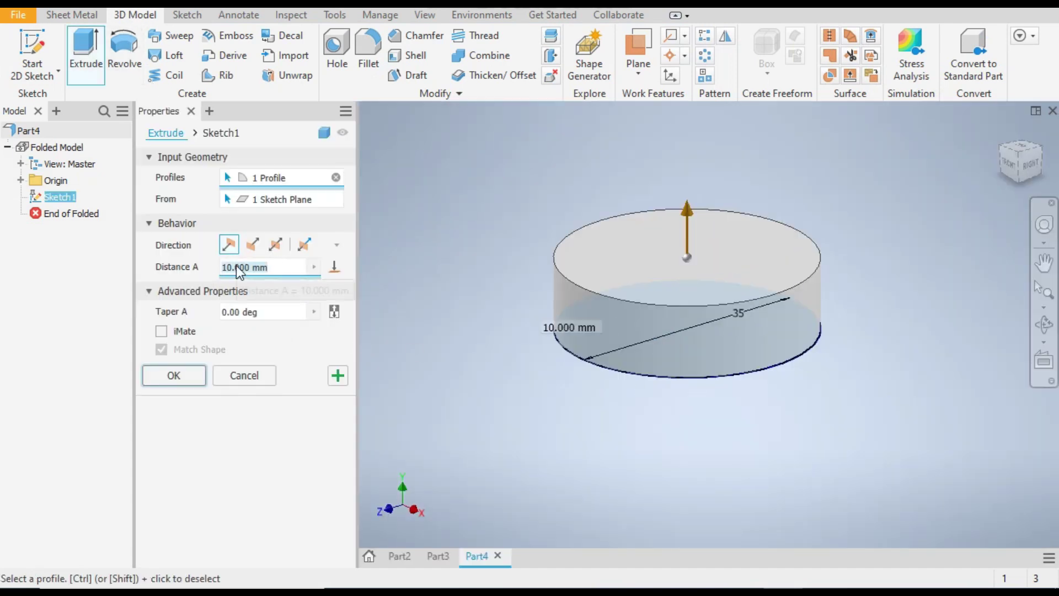
pyautogui.write('100')
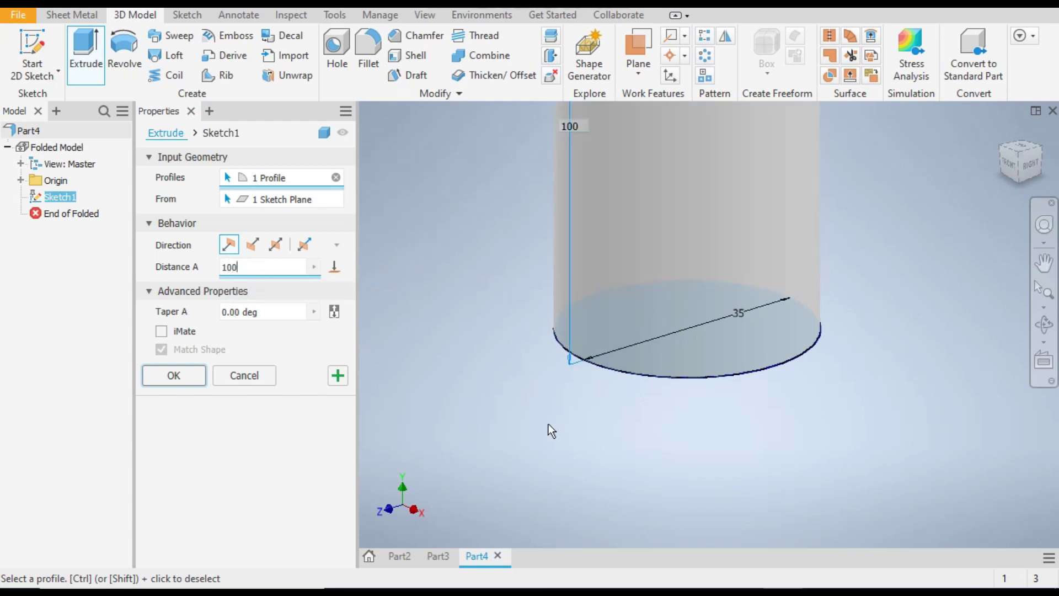
pyautogui.scroll(-5, 548, 424)
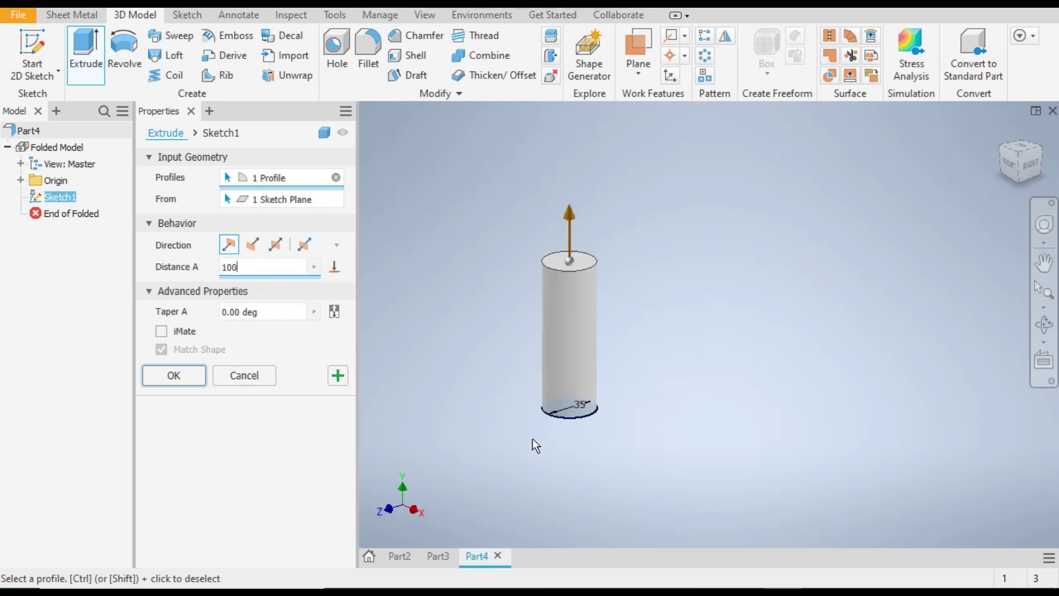
pyautogui.click(174, 382)
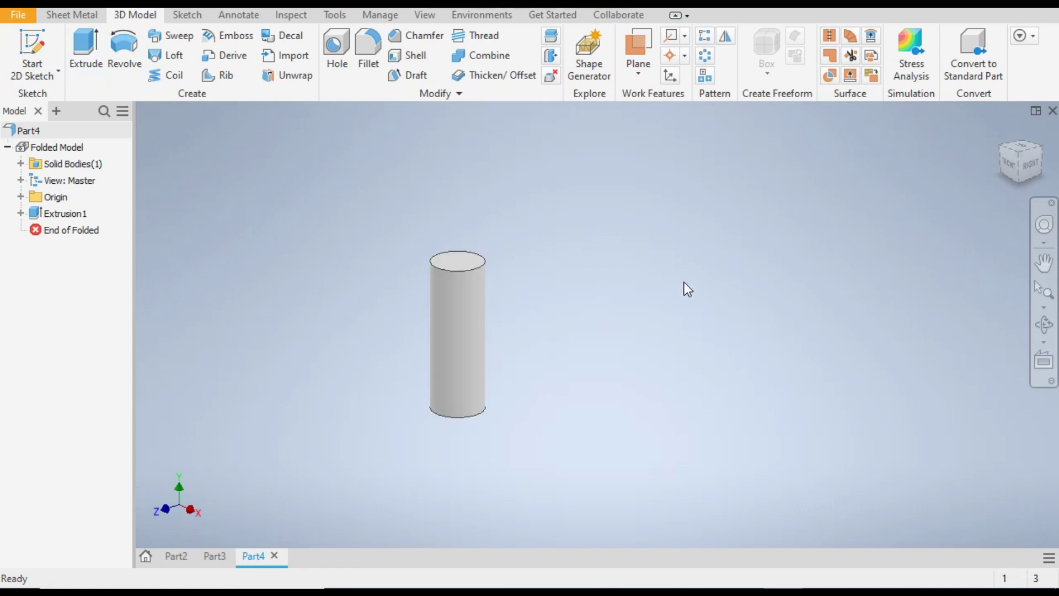
pyautogui.click(1013, 174)
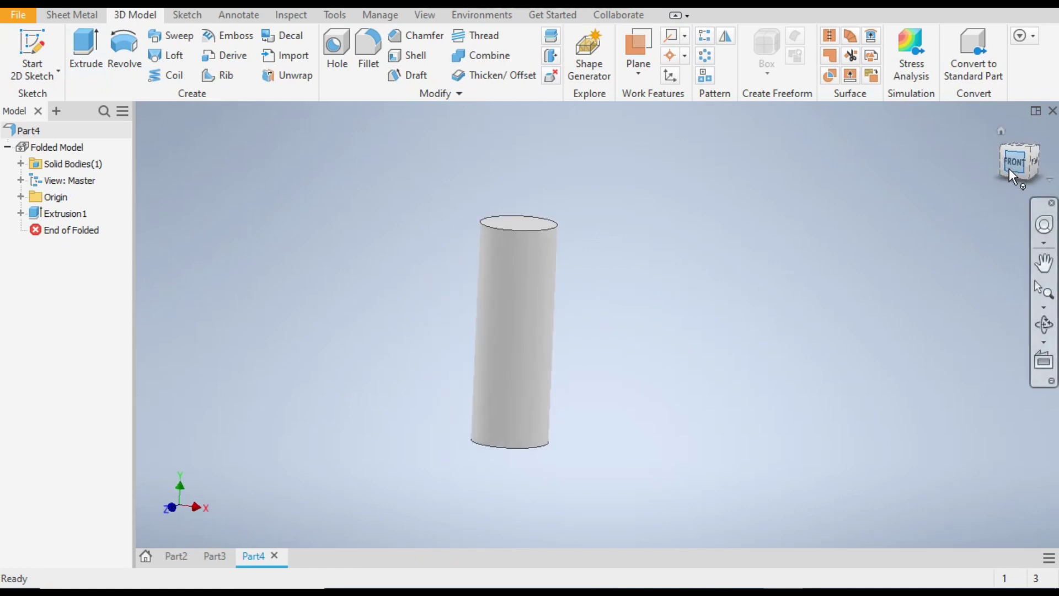
pyautogui.moveTo(858, 265); pyautogui.dragTo(724, 274, button='middle')
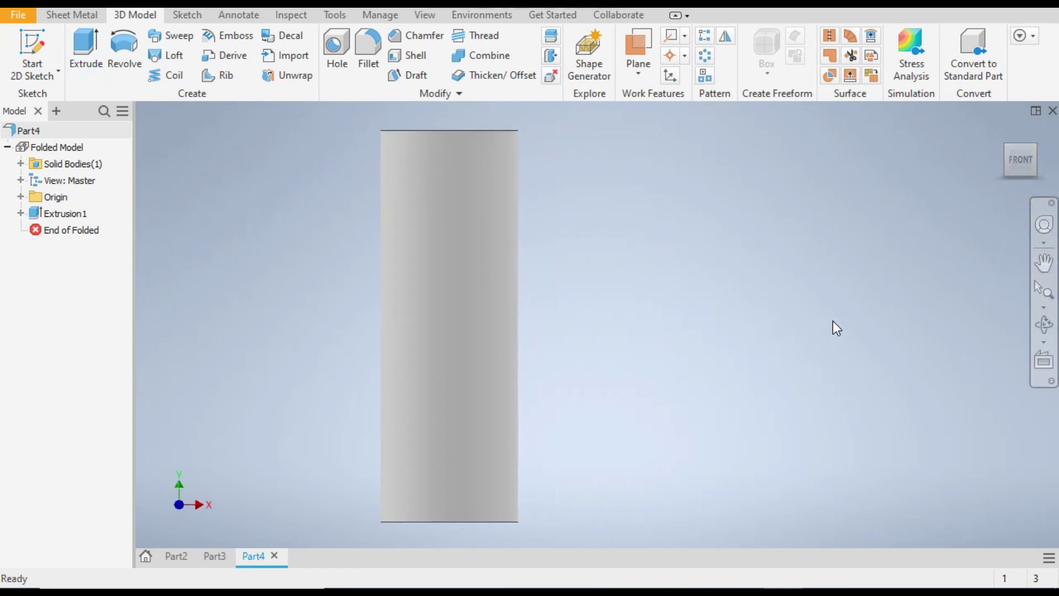
# Step: Start a new sketch on the origin XY plane
pyautogui.click(31, 46)
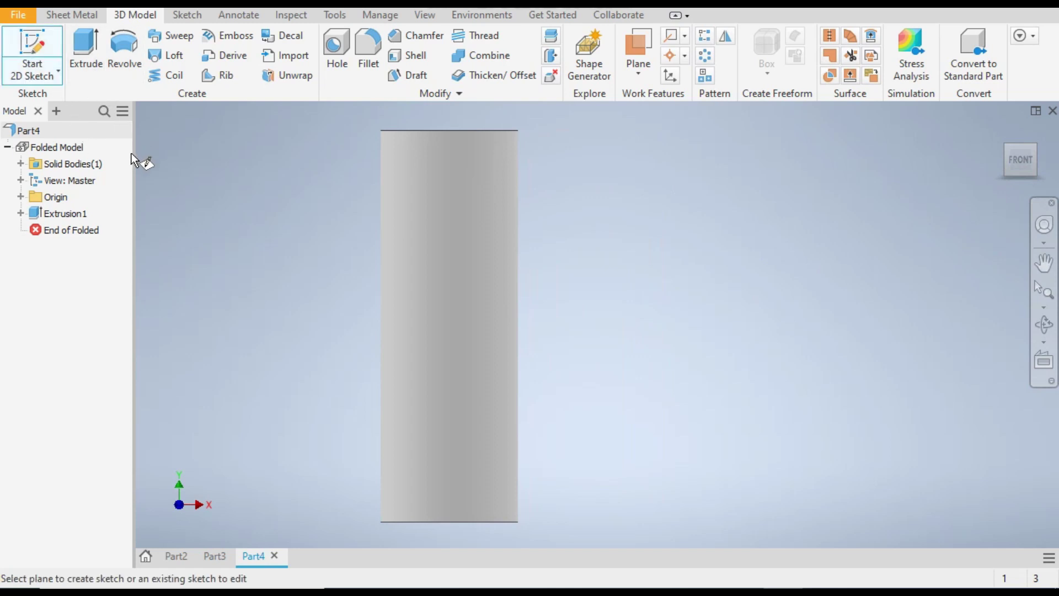
pyautogui.click(20, 197)
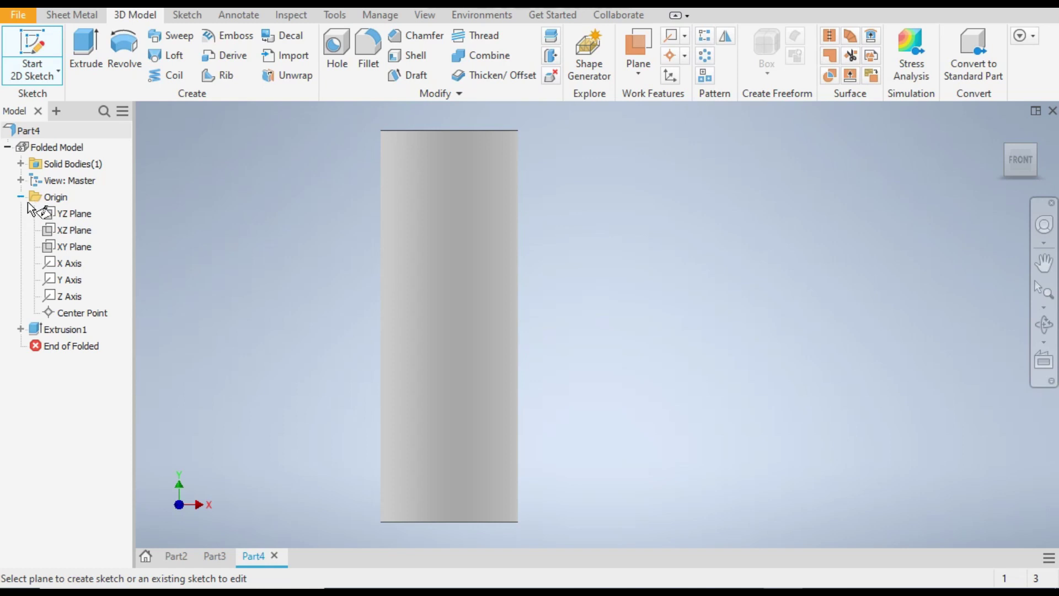
pyautogui.click(73, 246)
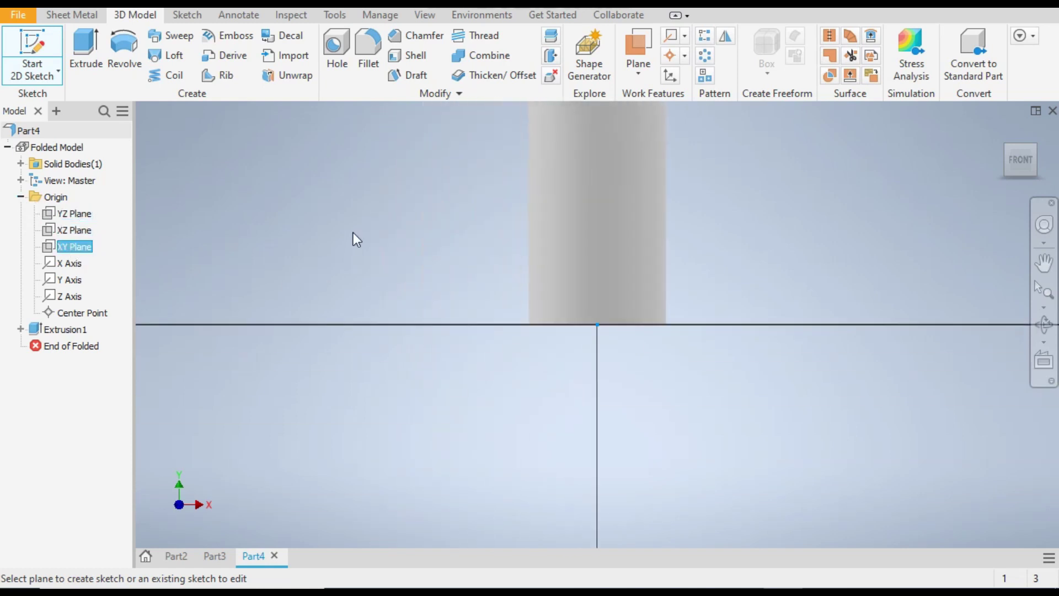
pyautogui.scroll(-2, 381, 428)
pyautogui.moveTo(422, 439); pyautogui.dragTo(461, 354, button='middle')
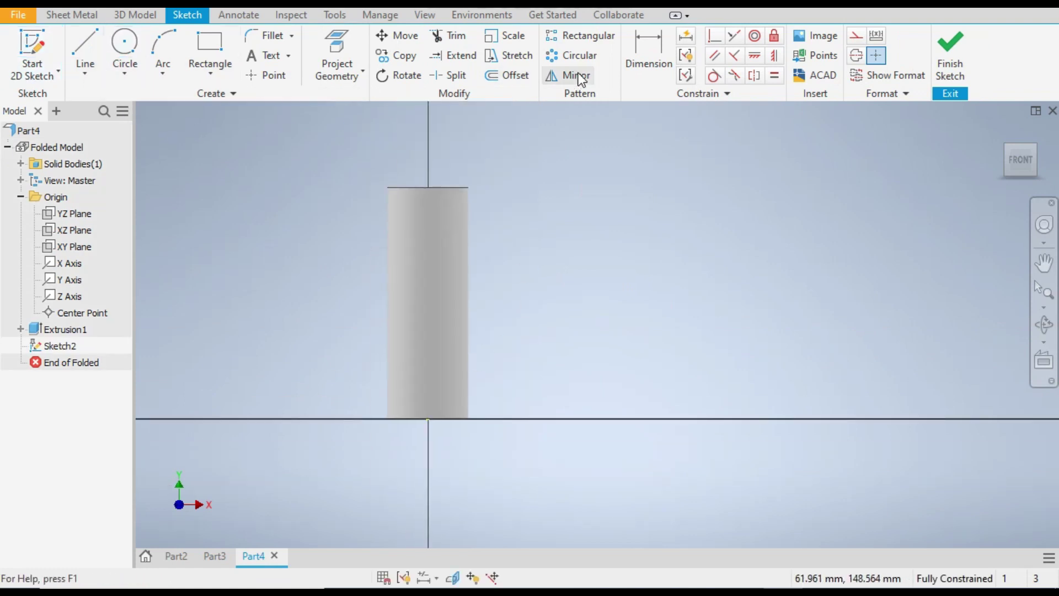
# Step: Switch the visual style to Wireframe and go back to the sketching tools
pyautogui.click(436, 17)
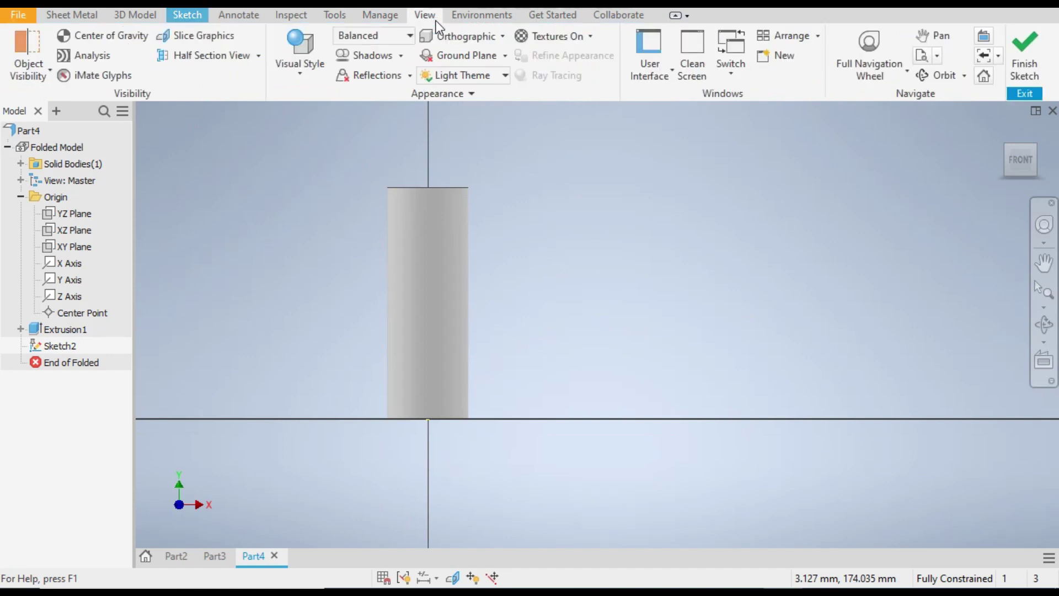
pyautogui.click(305, 77)
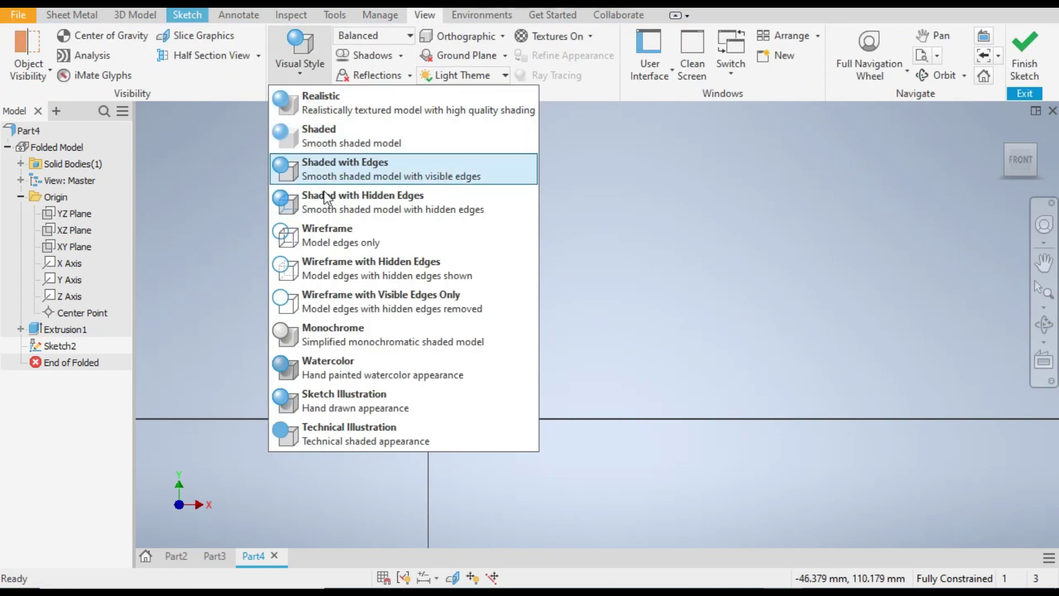
pyautogui.click(329, 234)
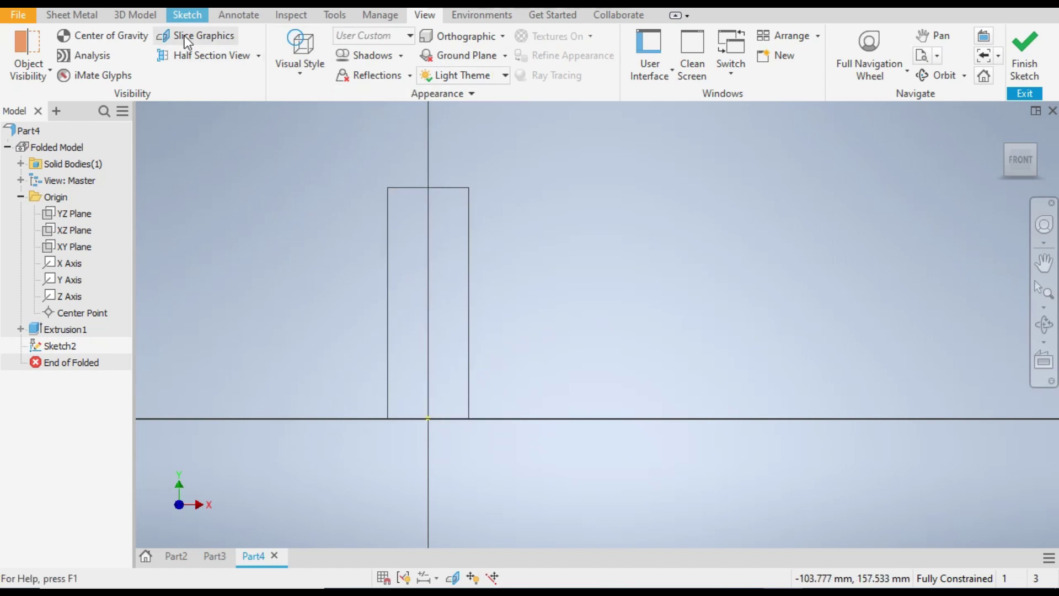
pyautogui.click(190, 18)
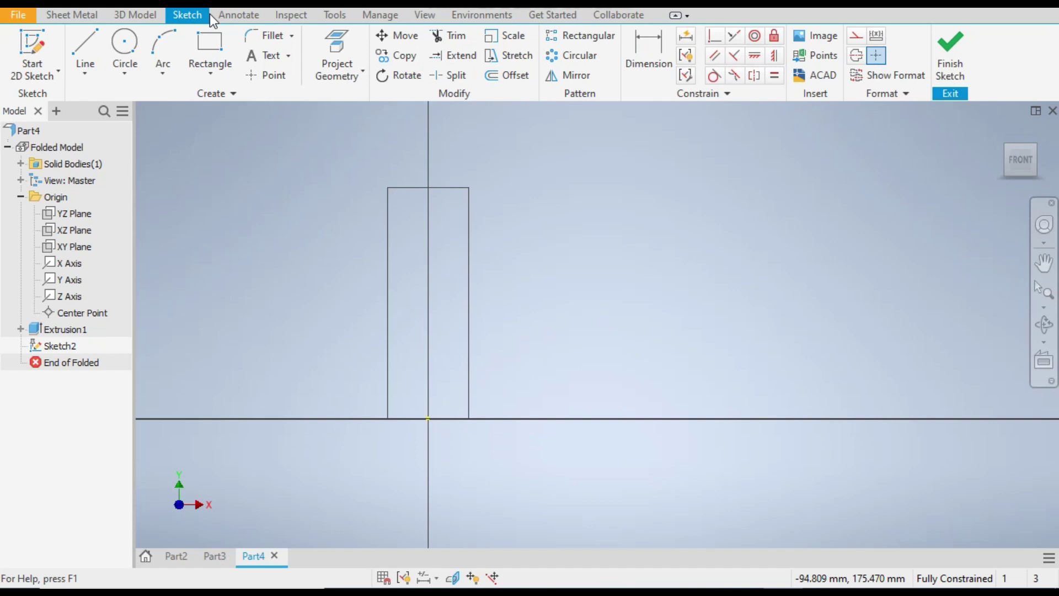
# Step: Draw a 50 mm vertical line from the origin followed by a slanted line
pyautogui.click(88, 45)
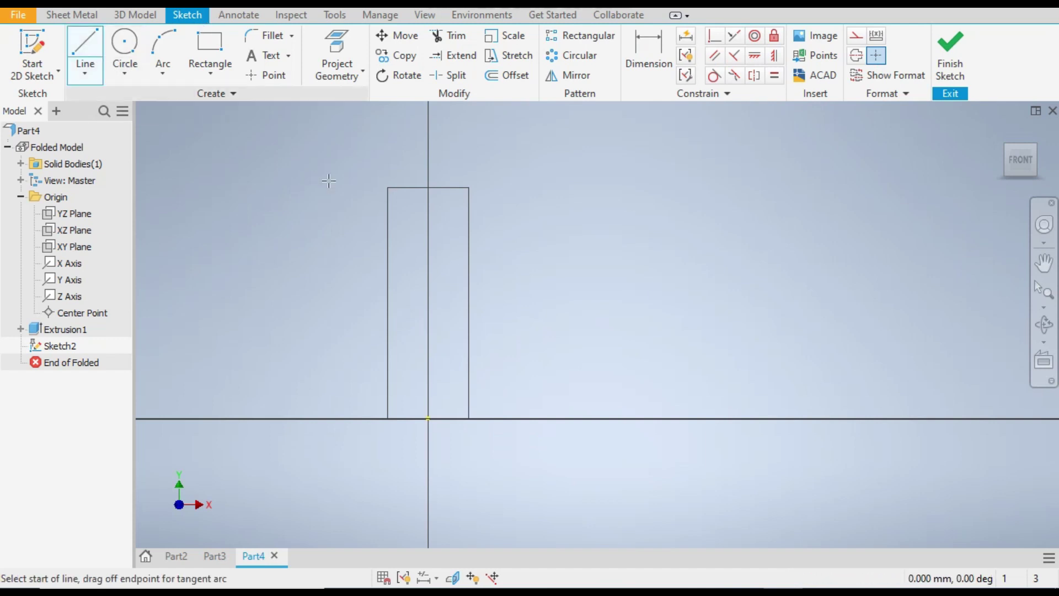
pyautogui.click(428, 418)
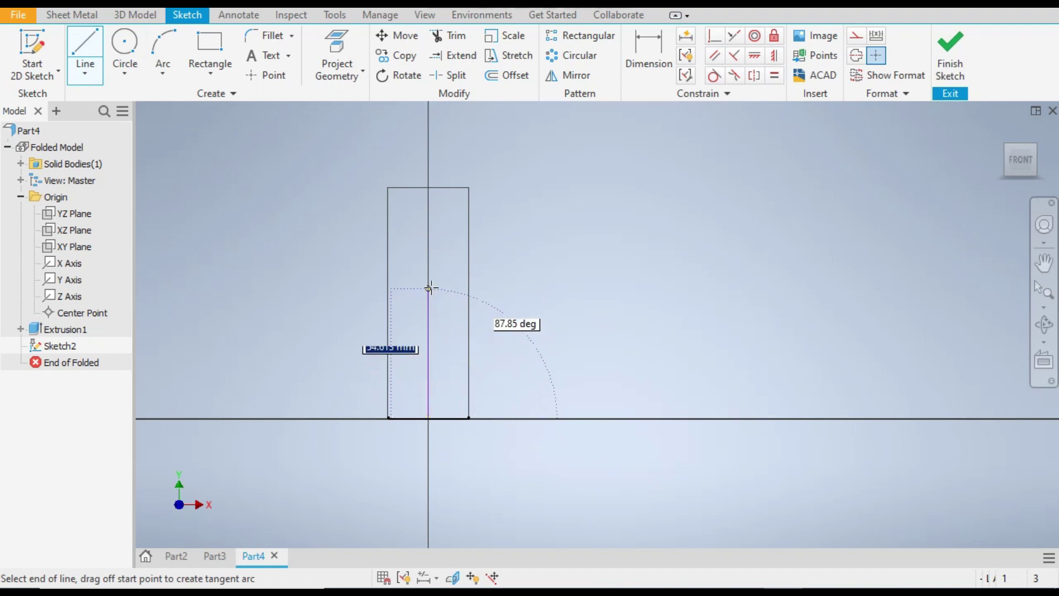
pyautogui.write('50')
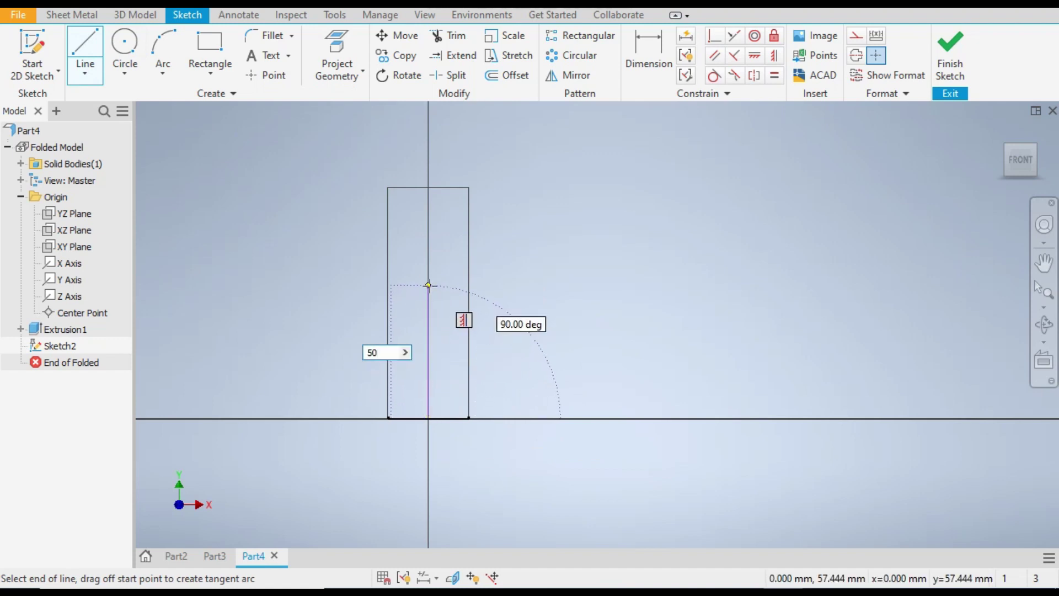
pyautogui.press('Return')
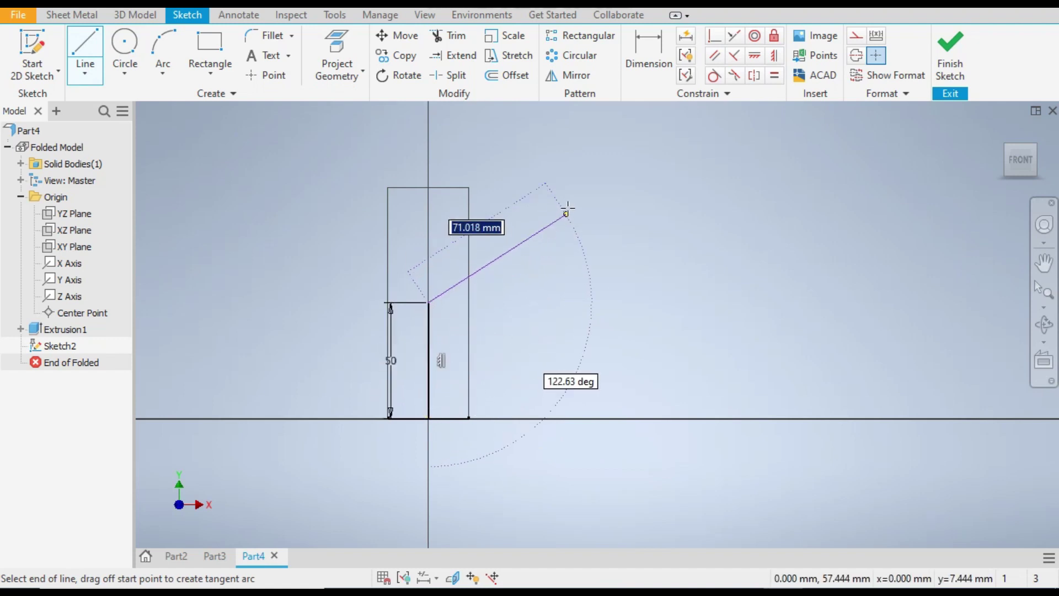
pyautogui.click(584, 192)
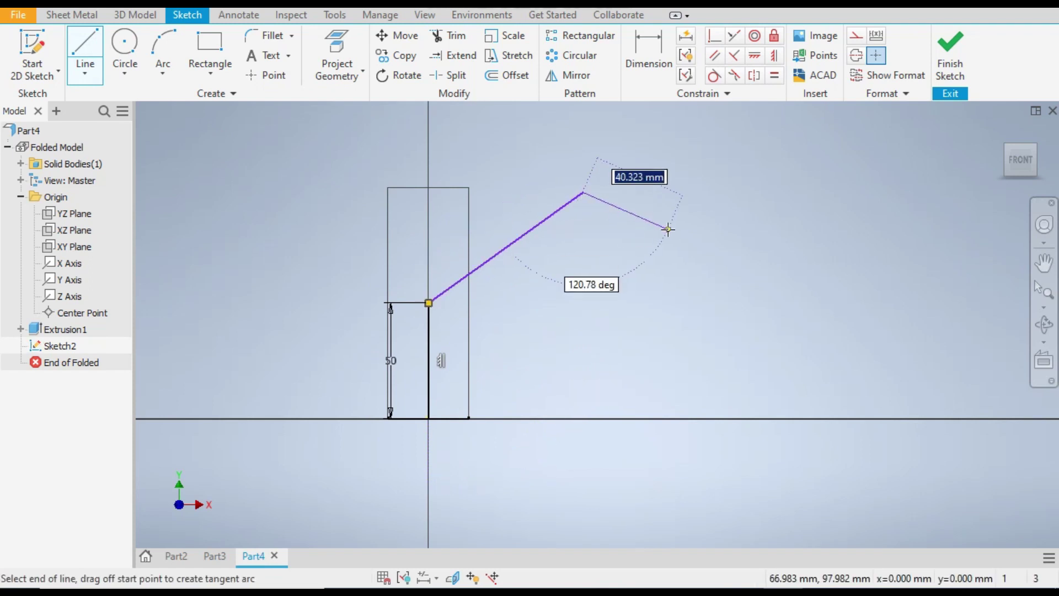
pyautogui.press('Escape')
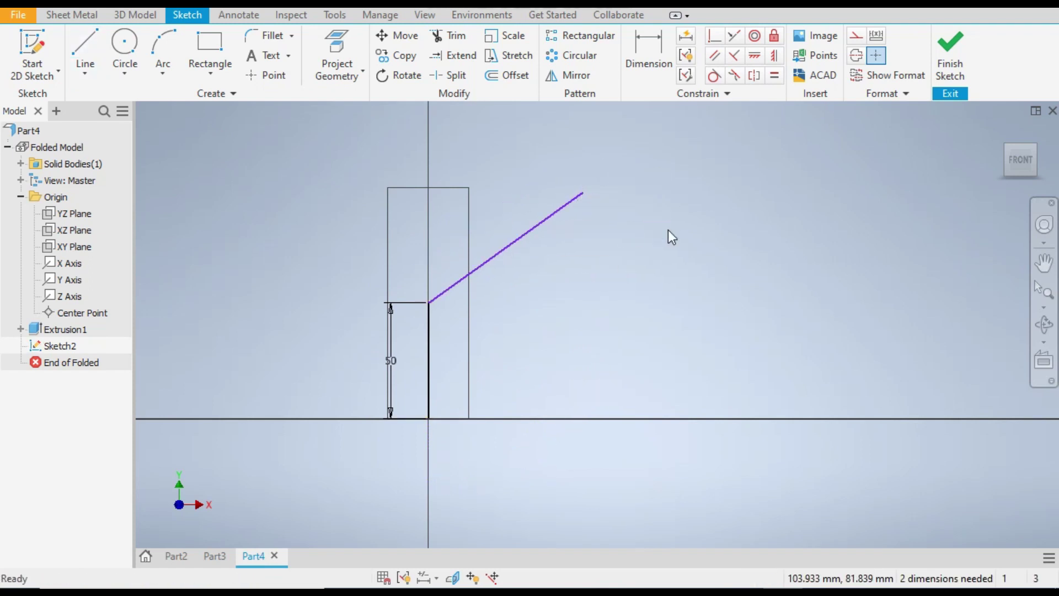
# Step: Give the slanted line an aligned length dimension of 100 mm
pyautogui.press('d')
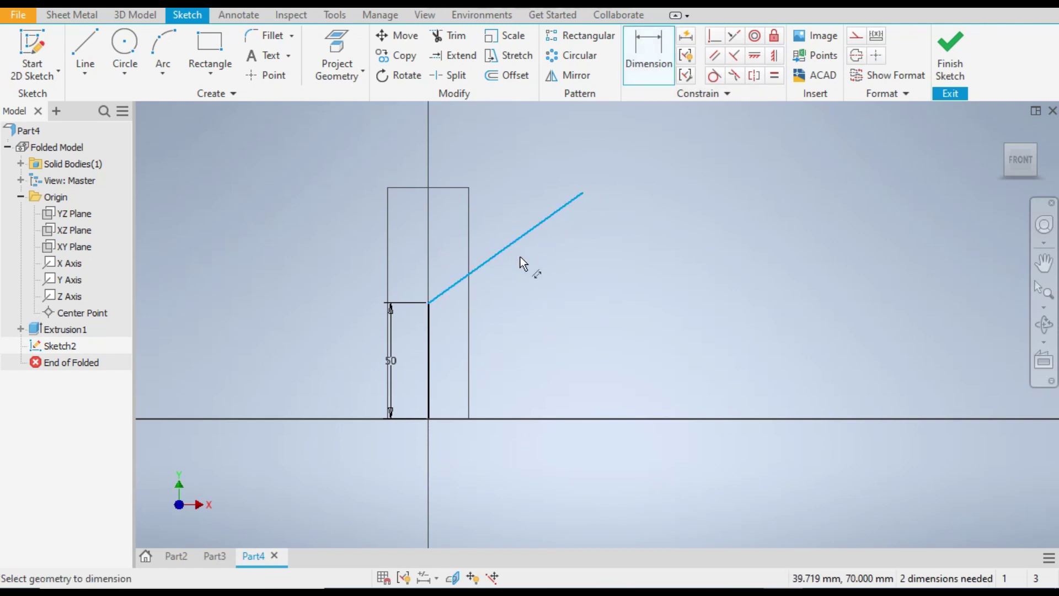
pyautogui.rightClick(521, 257)
pyautogui.press('Escape')
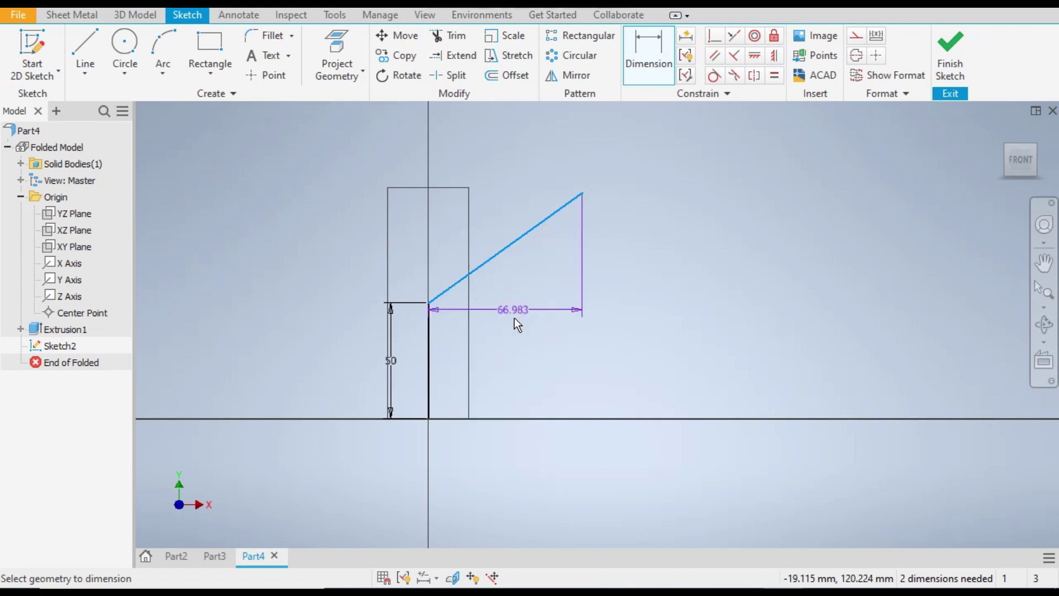
pyautogui.rightClick(533, 257)
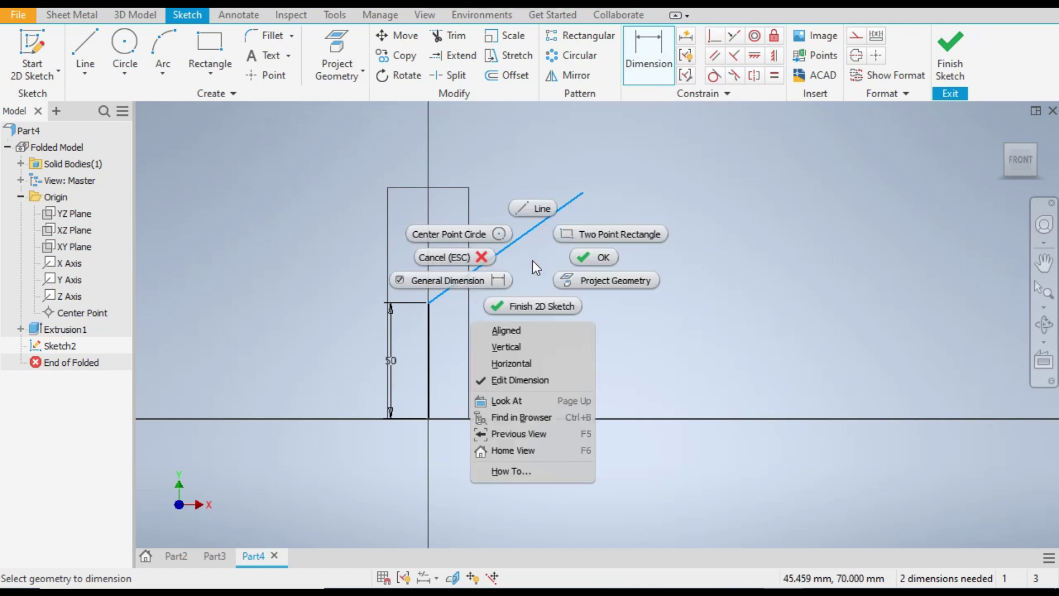
pyautogui.click(523, 332)
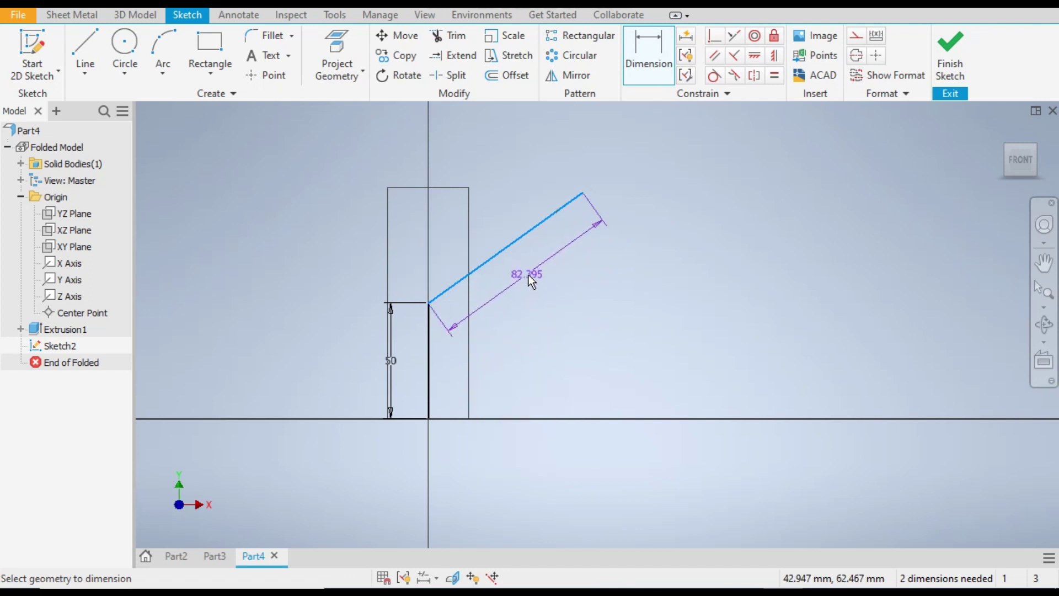
pyautogui.click(527, 274)
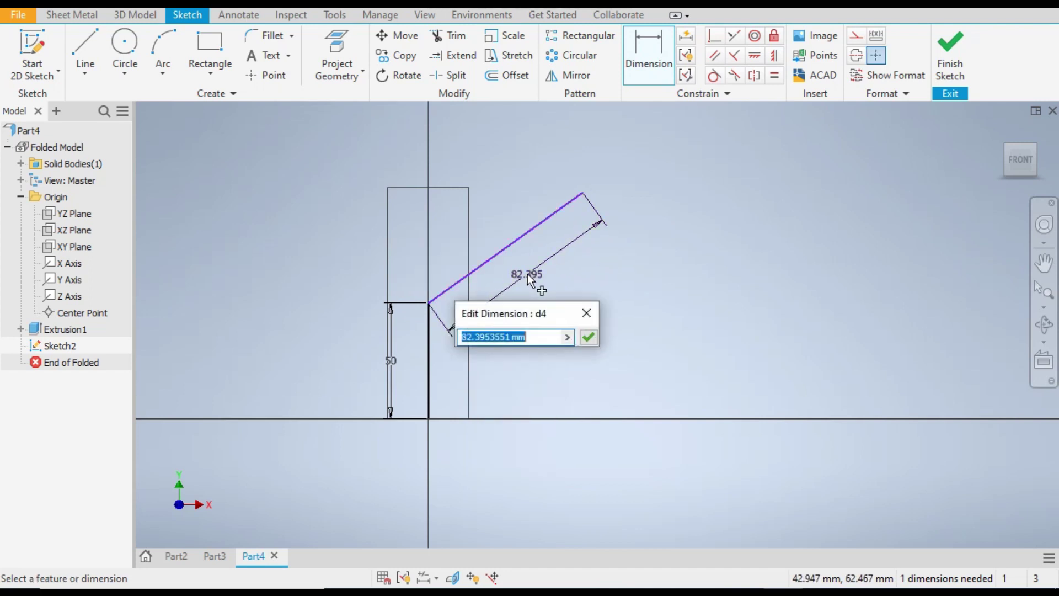
pyautogui.write('100')
pyautogui.press('Return')
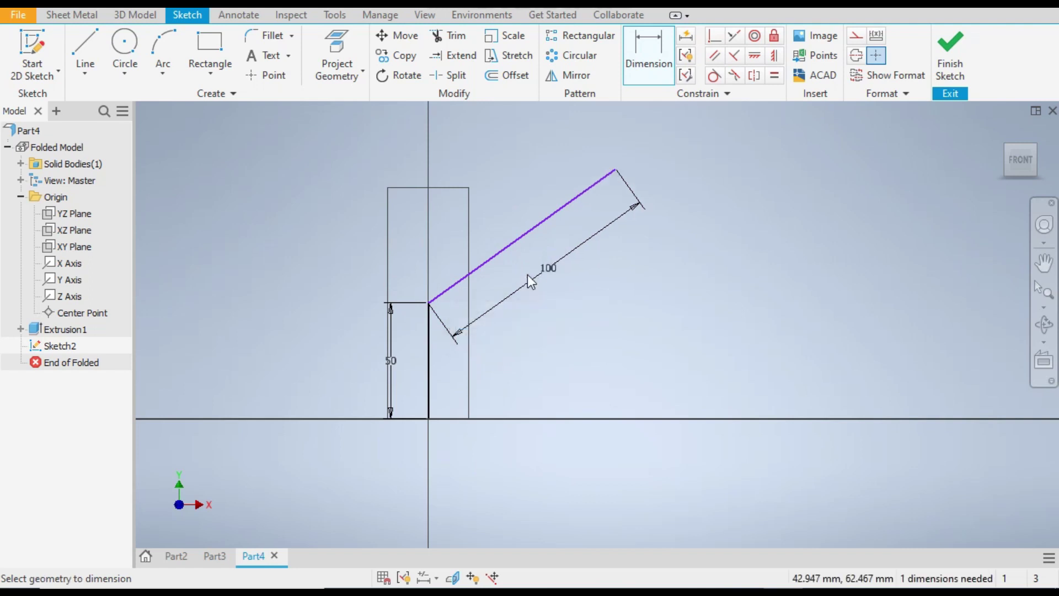
# Step: Dimension the angle between the vertical and slanted lines as 60°
pyautogui.click(433, 351)
pyautogui.click(490, 259)
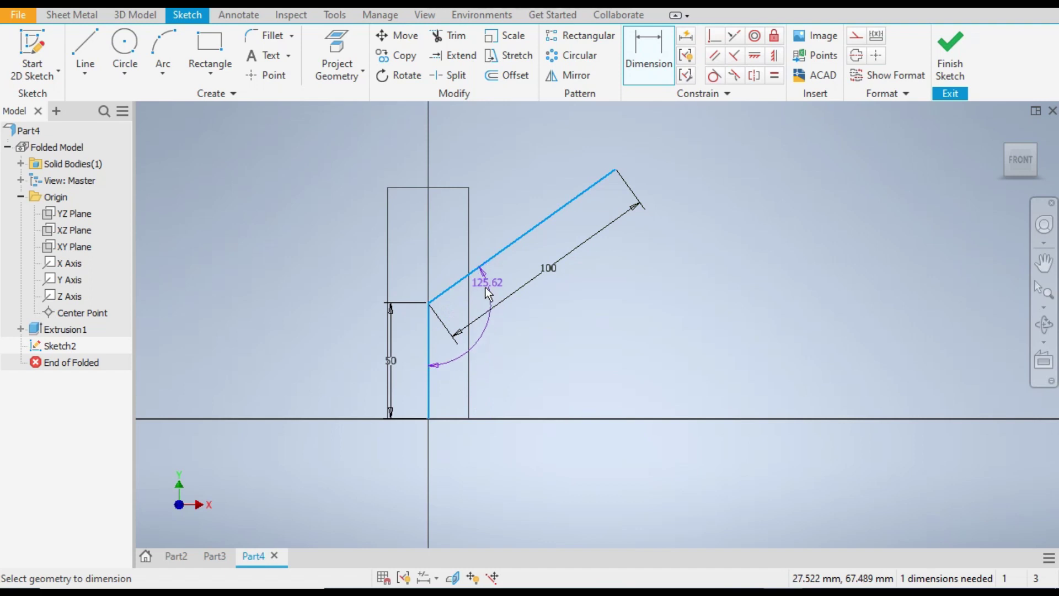
pyautogui.click(449, 246)
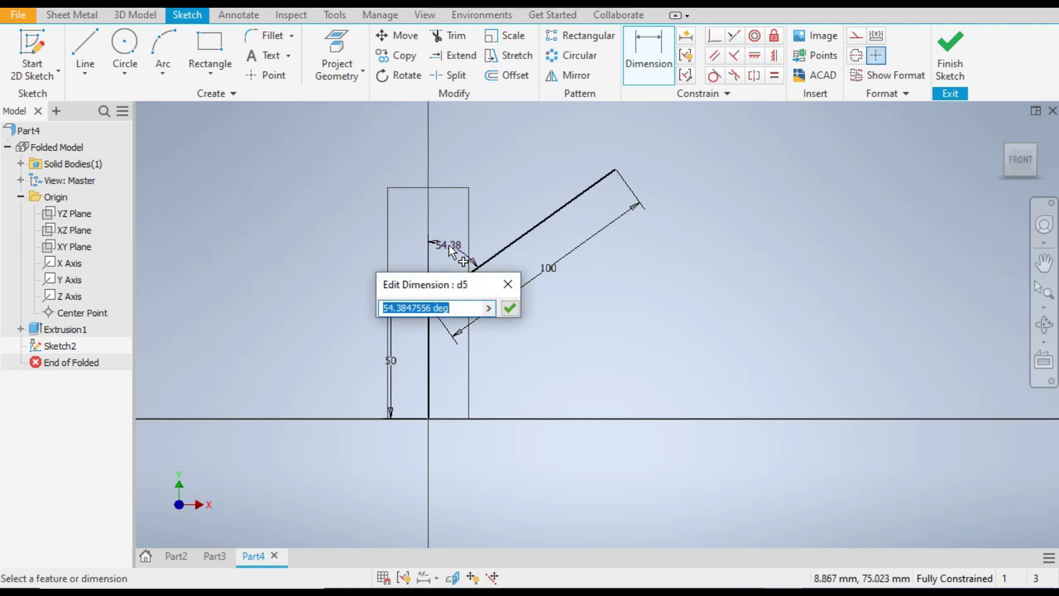
pyautogui.write('60')
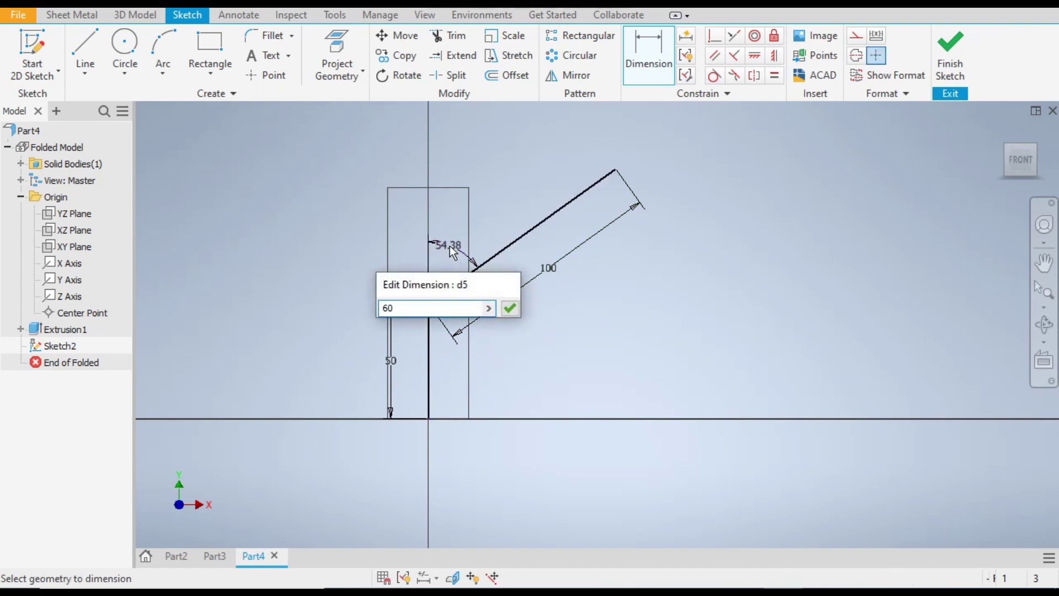
pyautogui.press('Return')
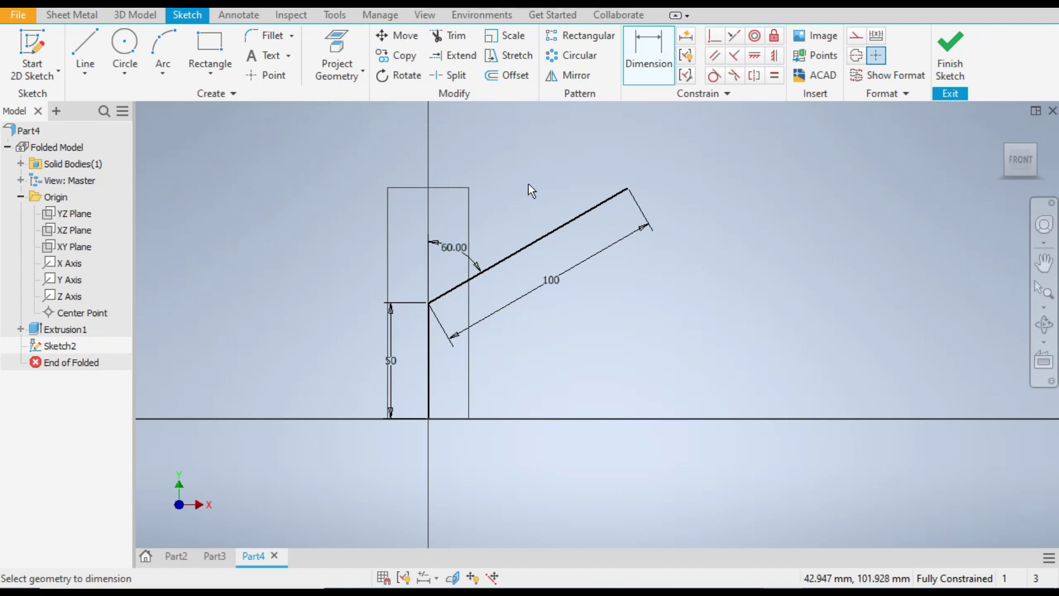
pyautogui.press('Escape')
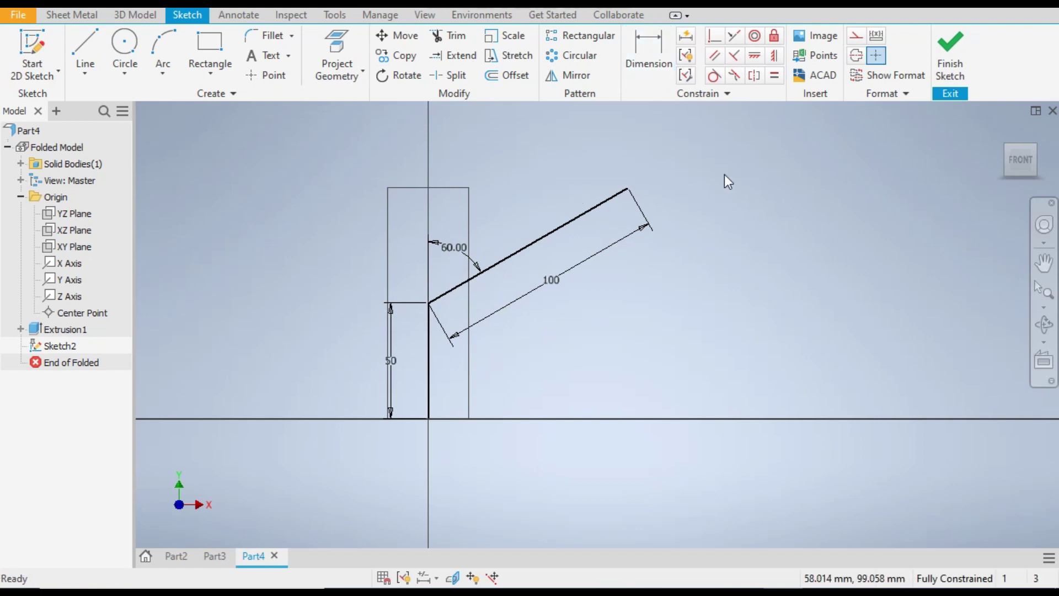
# Step: Convert both path lines to construction geometry and finish Sketch2
pyautogui.click(429, 360)
pyautogui.keyDown('ctrl'); pyautogui.click(505, 260); pyautogui.keyUp('ctrl')
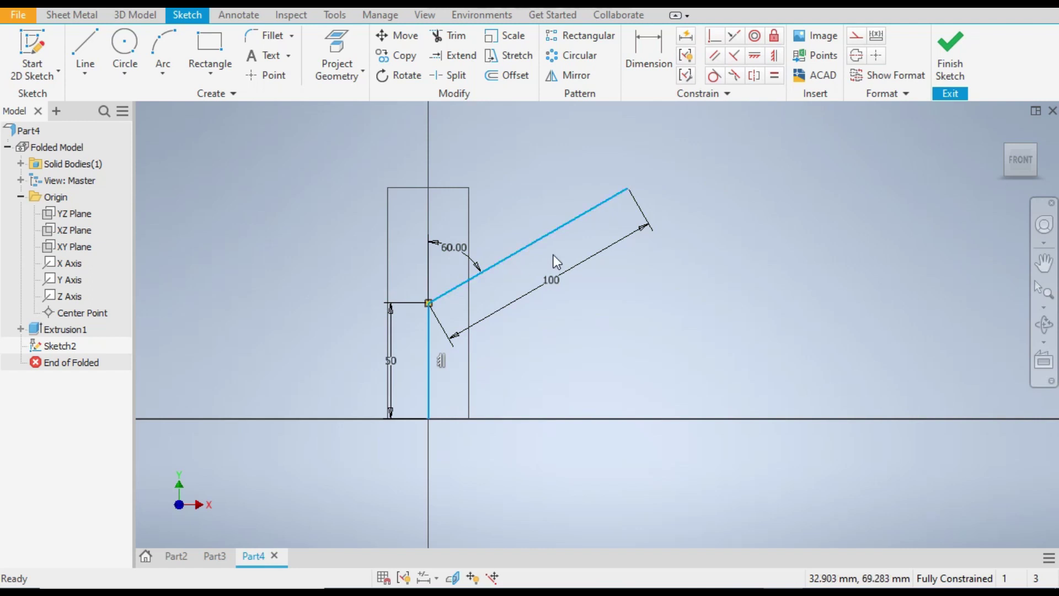
pyautogui.click(856, 40)
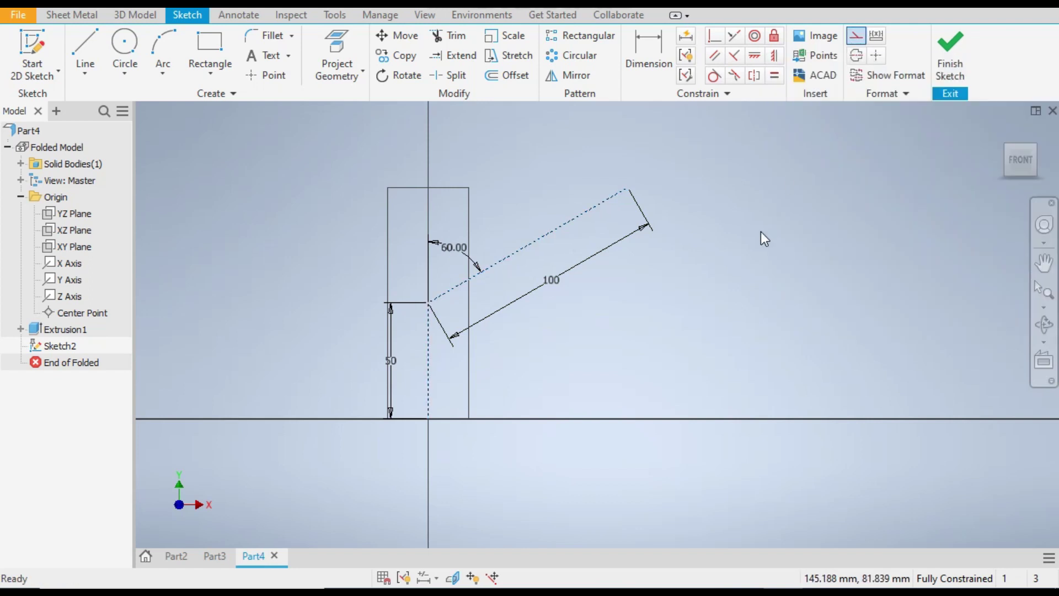
pyautogui.click(951, 47)
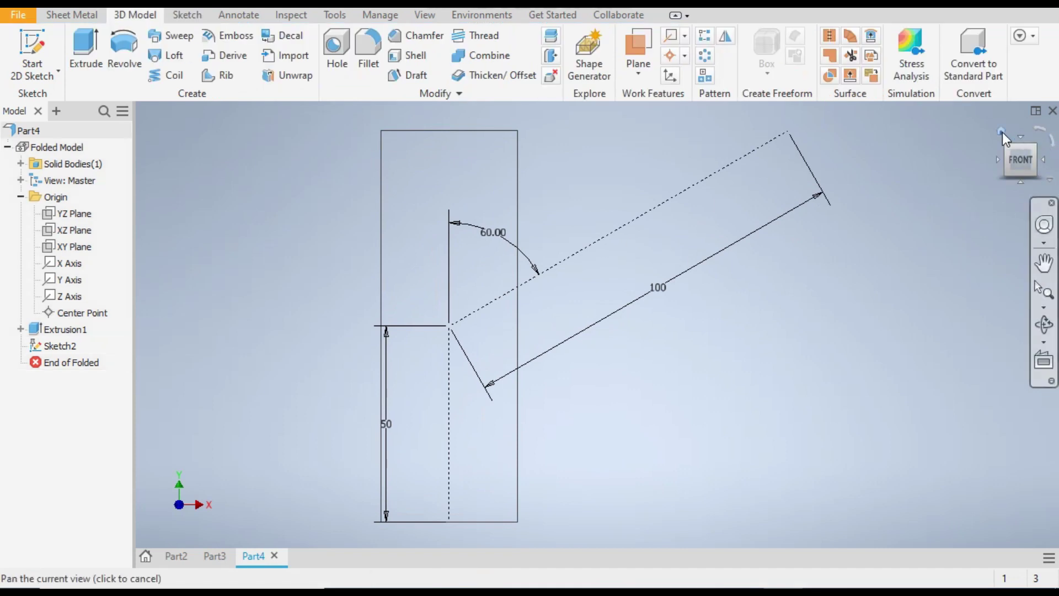
# Step: Return to the Home view and change the visual style back to Shaded
pyautogui.click(1001, 131)
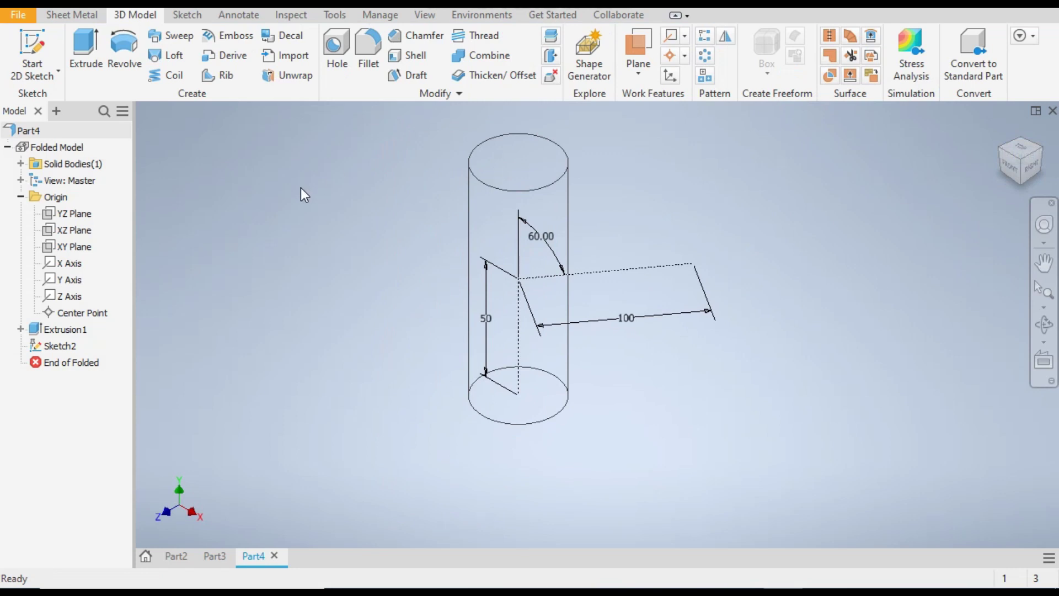
pyautogui.click(425, 15)
pyautogui.click(302, 82)
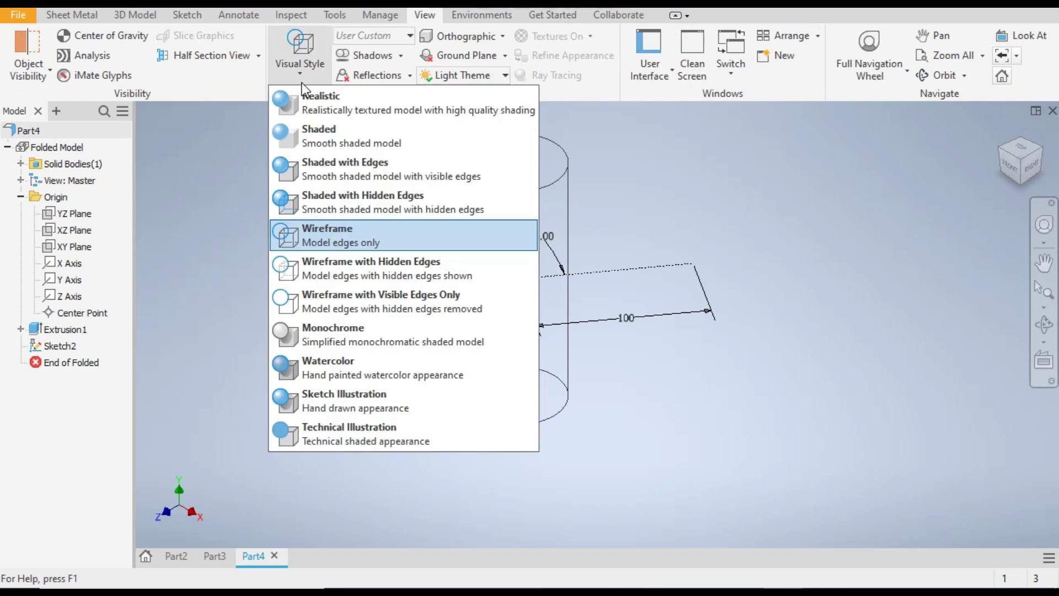
pyautogui.click(350, 171)
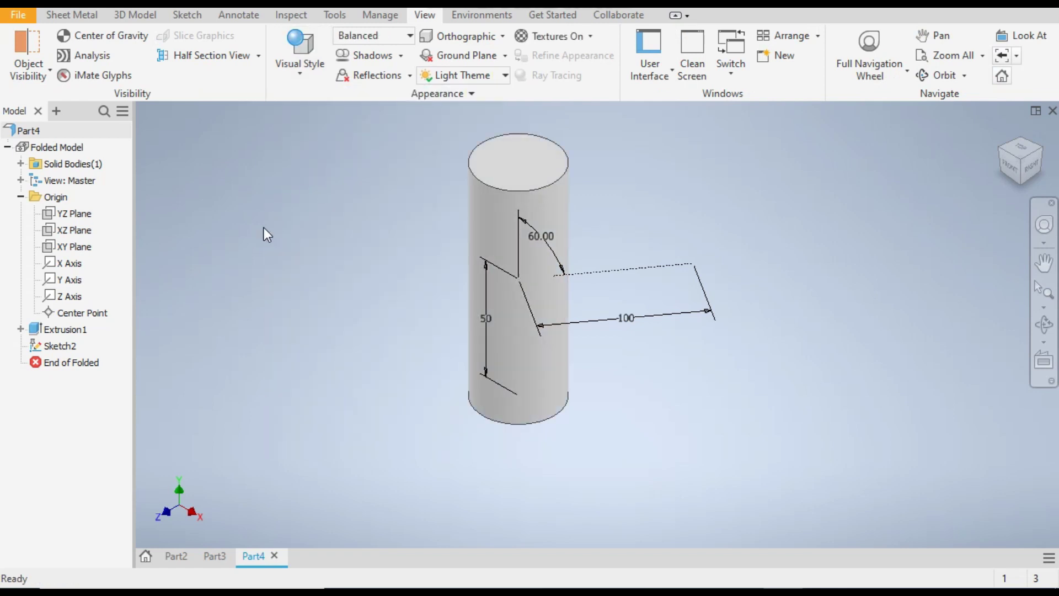
pyautogui.click(79, 18)
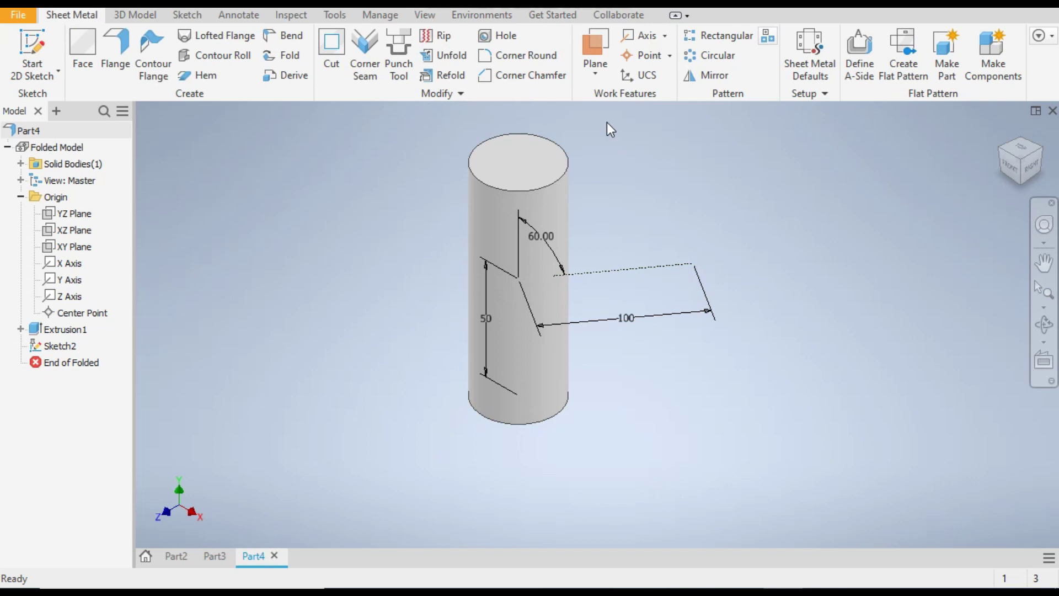
# Step: Create Work Plane1 at the angled line's endpoint and start Sketch3 on it
pyautogui.click(591, 41)
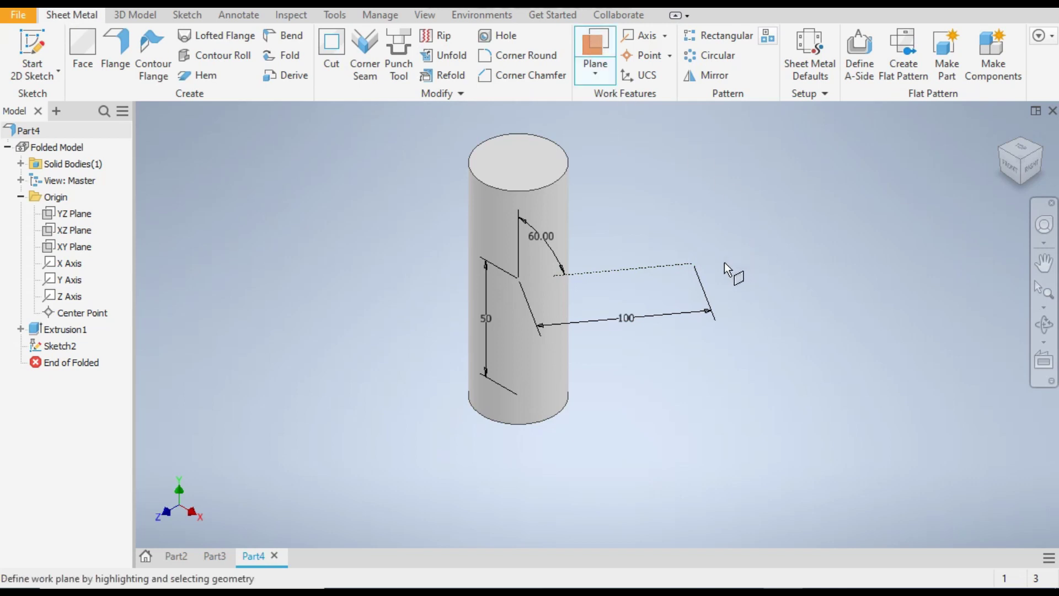
pyautogui.click(696, 262)
pyautogui.click(663, 263)
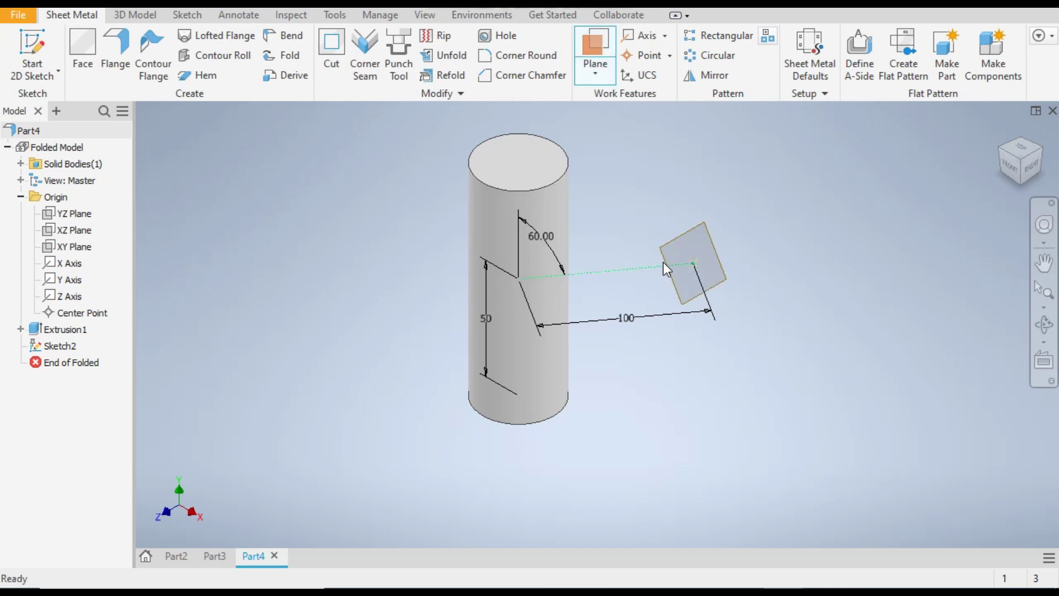
pyautogui.click(694, 230)
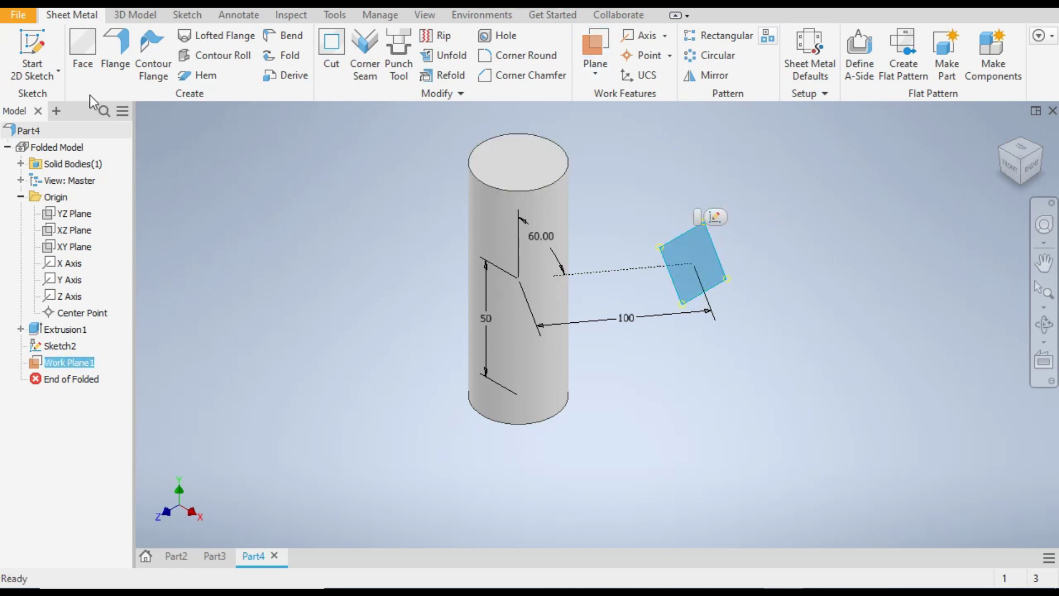
pyautogui.click(28, 49)
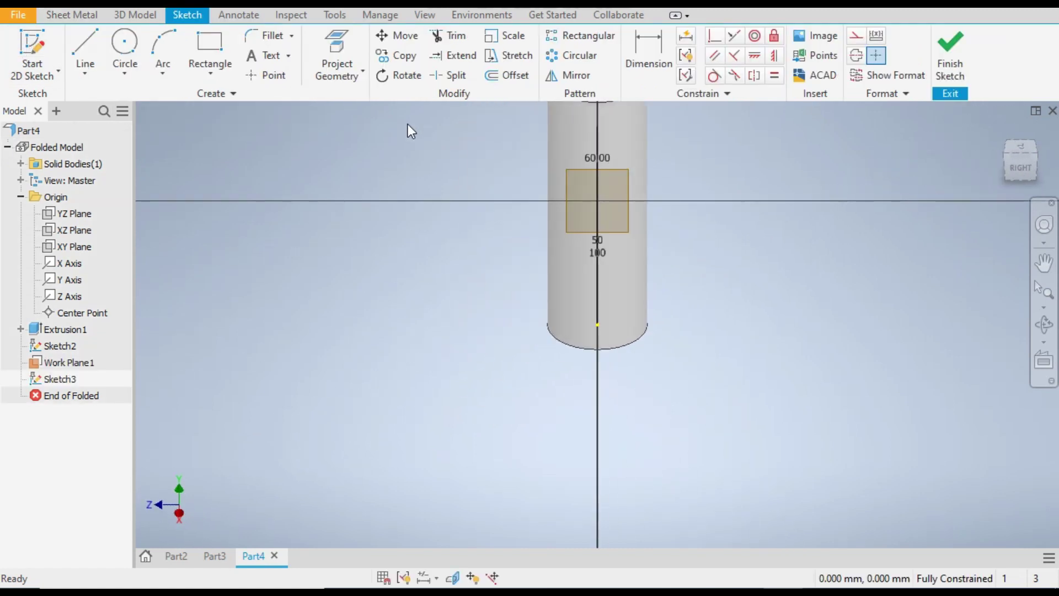
# Step: Draw a 30 mm diameter circle on Work Plane1
pyautogui.click(126, 72)
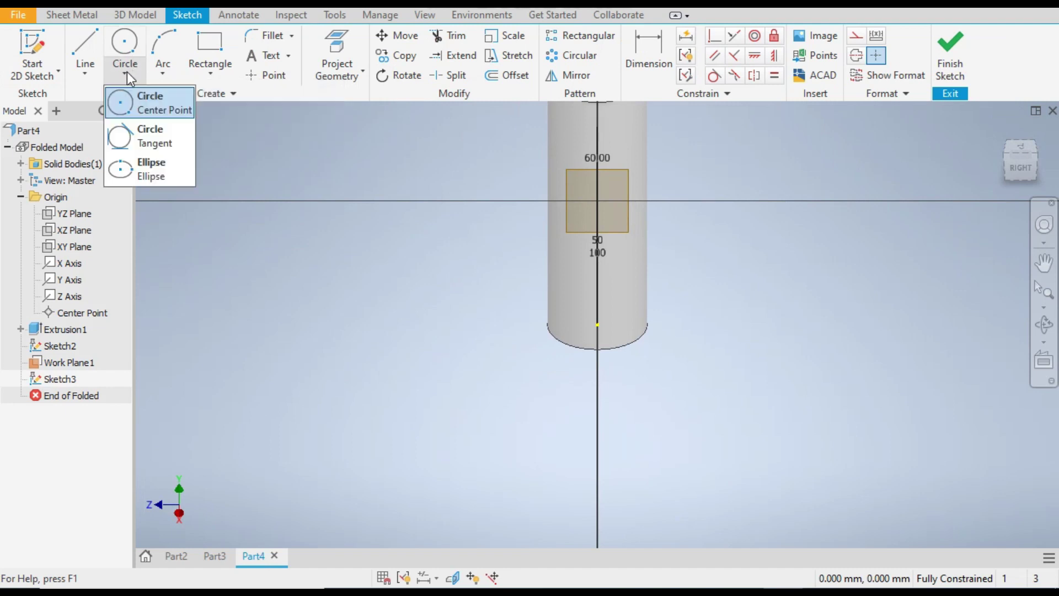
pyautogui.click(144, 104)
pyautogui.click(598, 199)
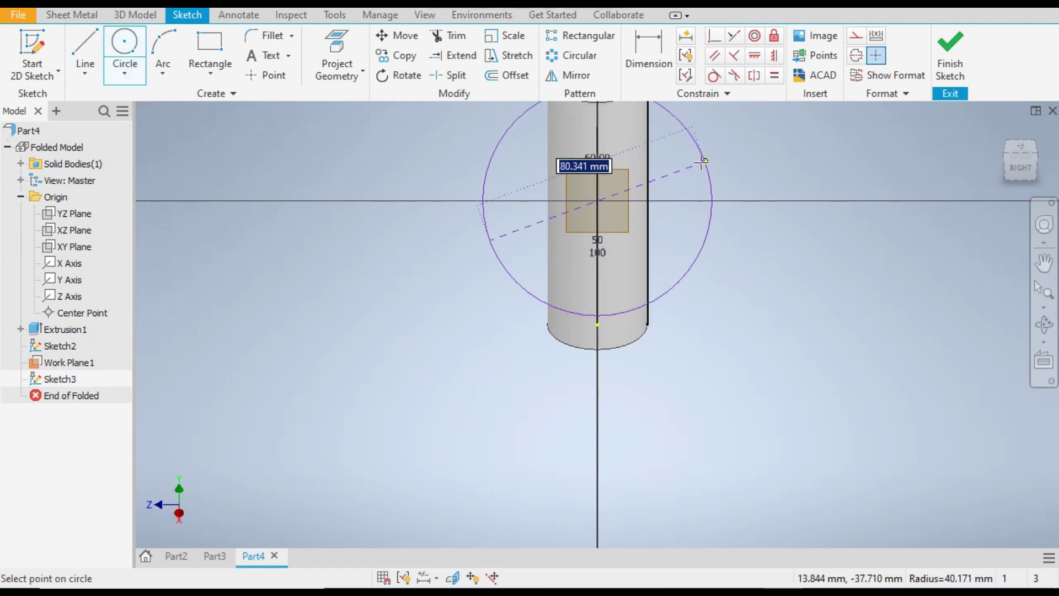
pyautogui.write('30')
pyautogui.press('Return')
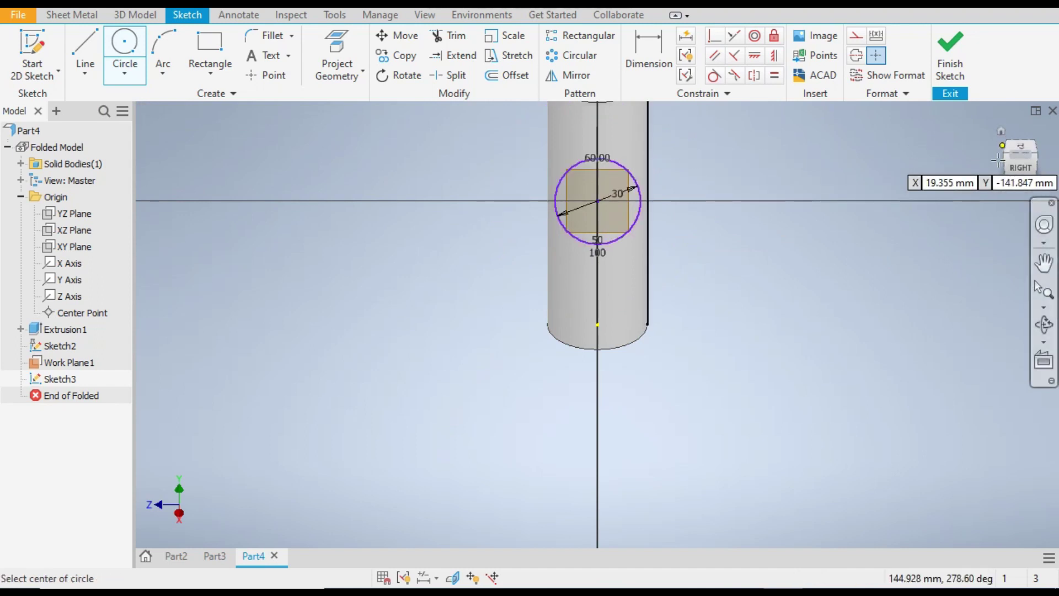
# Step: Orbit to see the circle beside the pipe, then drag the circle up and right
pyautogui.click(1044, 324)
pyautogui.moveTo(894, 255)
pyautogui.mouseDown()
pyautogui.moveTo(948, 238)
pyautogui.moveTo(952, 251)
pyautogui.mouseUp()
pyautogui.press('Escape')
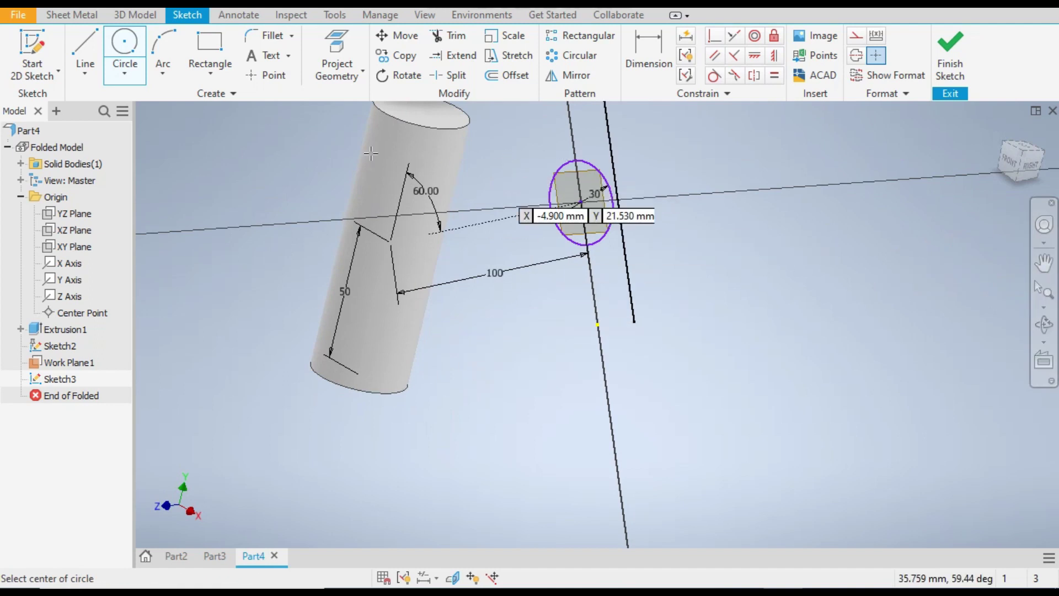
pyautogui.press('Escape')
pyautogui.moveTo(581, 202); pyautogui.dragTo(711, 204)
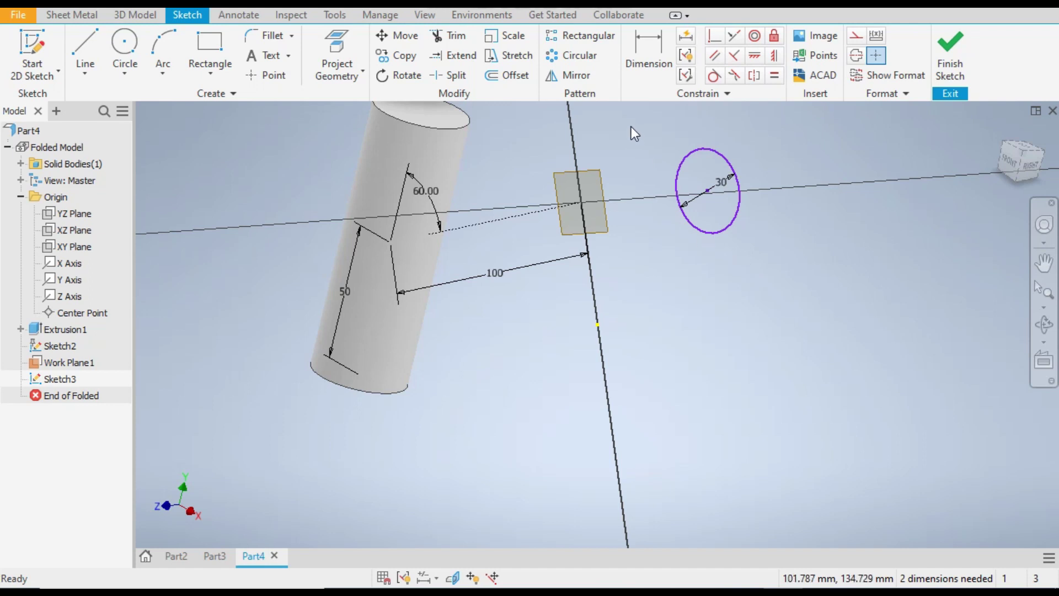
# Step: Project the work plane's centre point and make the circle centre coincident with it
pyautogui.click(328, 50)
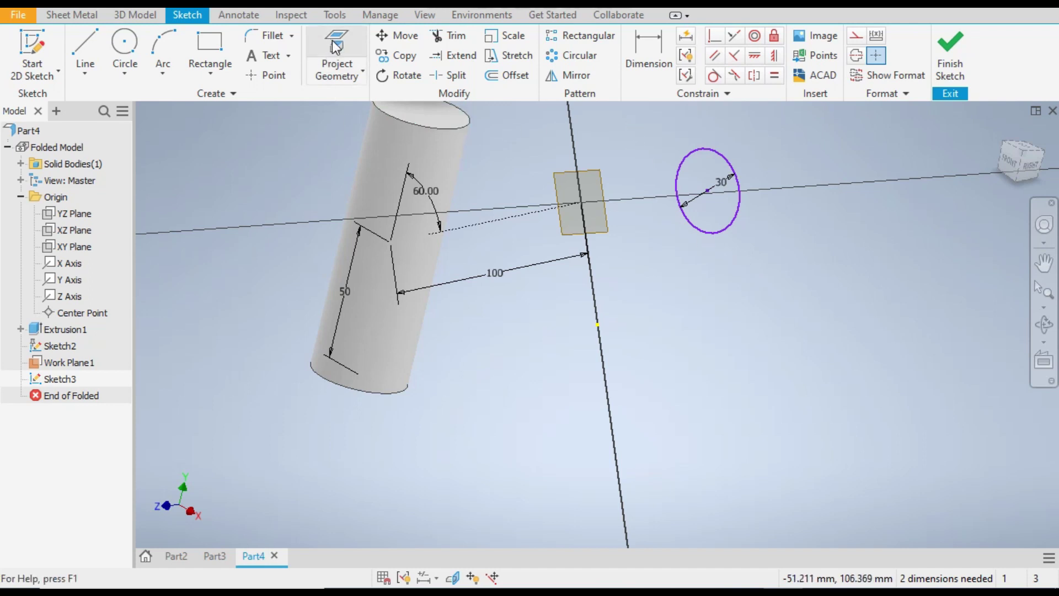
pyautogui.click(582, 203)
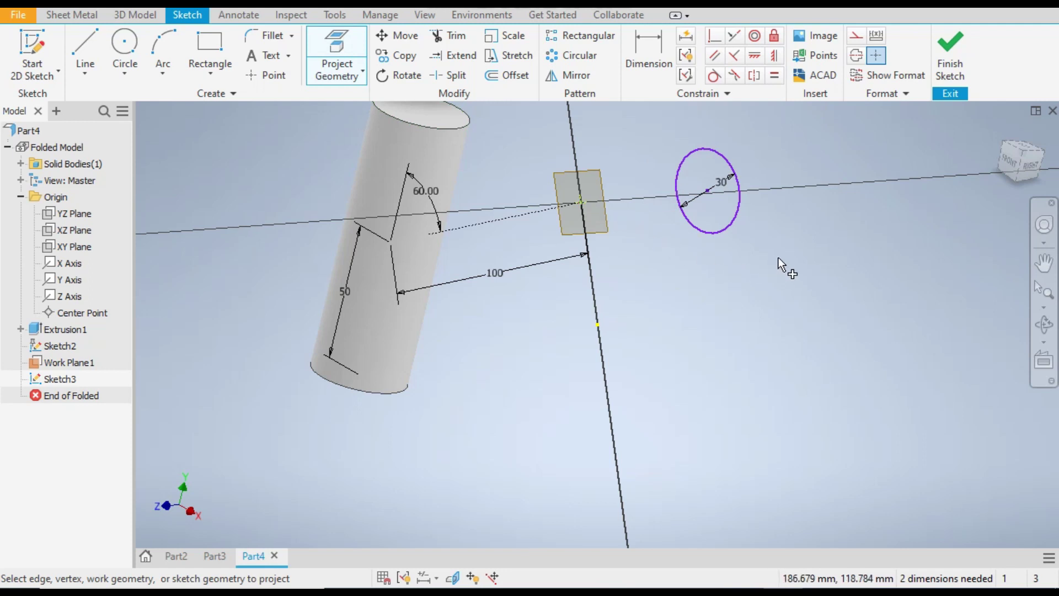
pyautogui.click(716, 38)
pyautogui.click(708, 190)
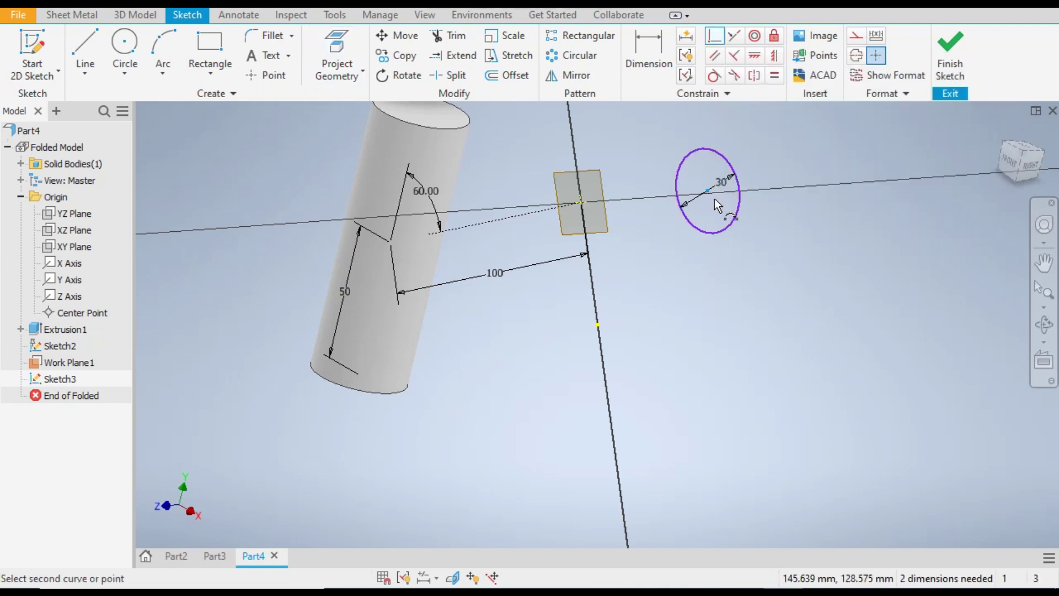
pyautogui.click(579, 200)
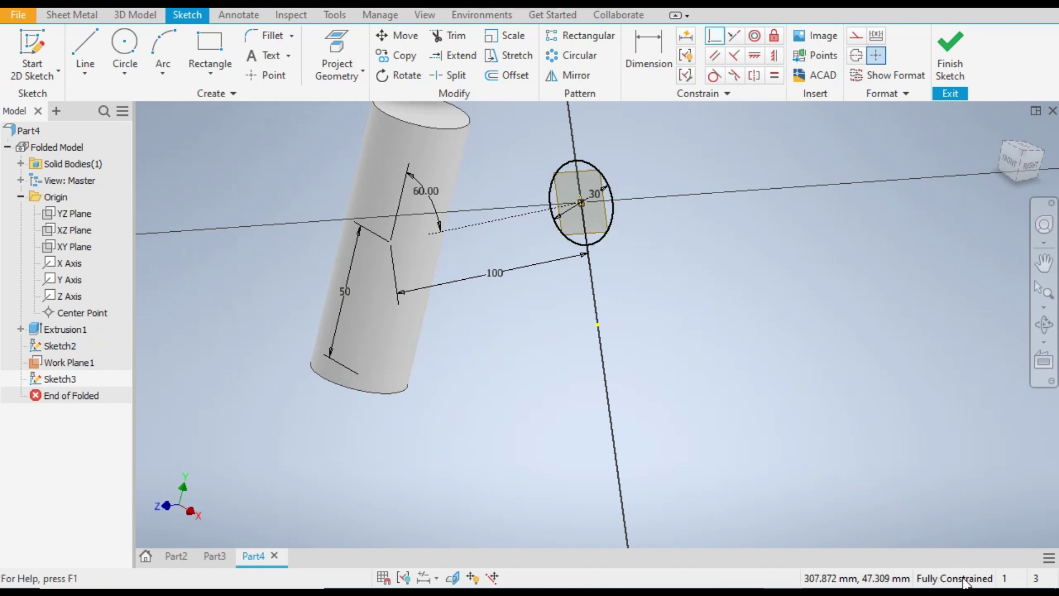
pyautogui.moveTo(709, 346); pyautogui.dragTo(782, 433, button='middle')
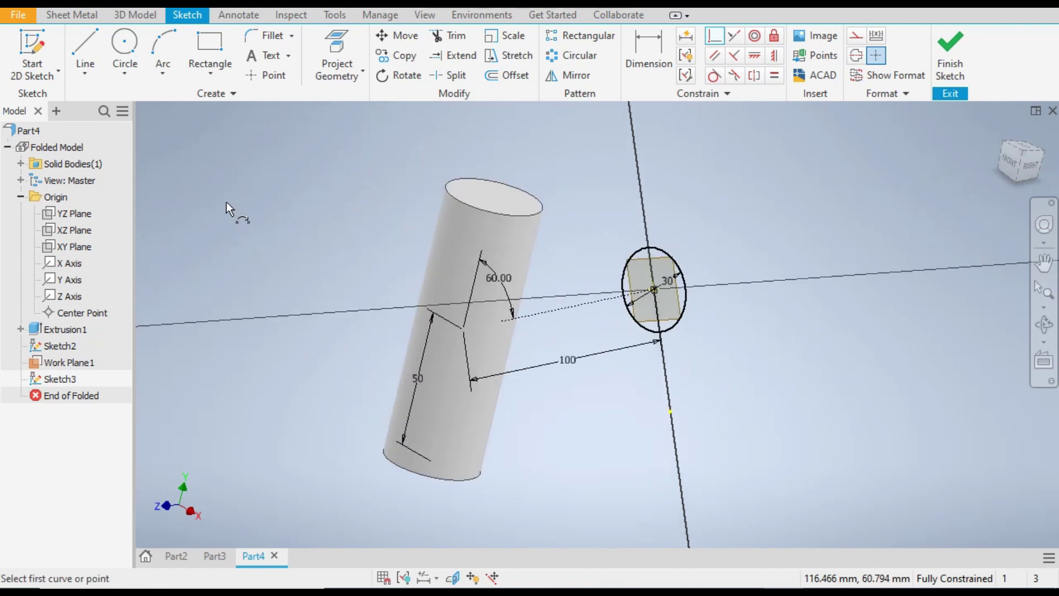
pyautogui.click(135, 17)
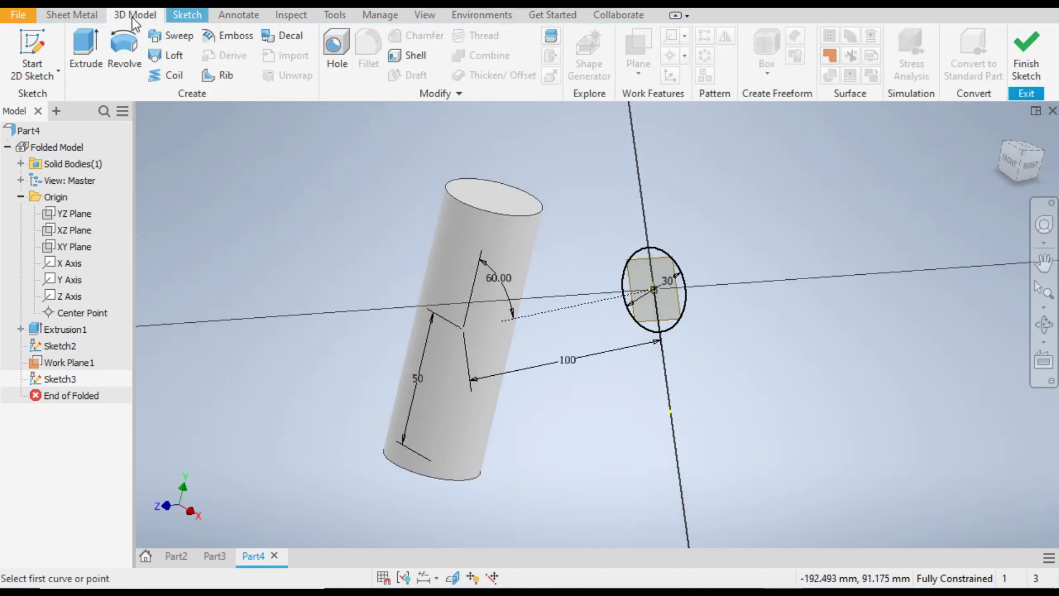
# Step: Extrude the 30 mm circle flipped toward the main cylinder with a To Next extent
pyautogui.click(87, 48)
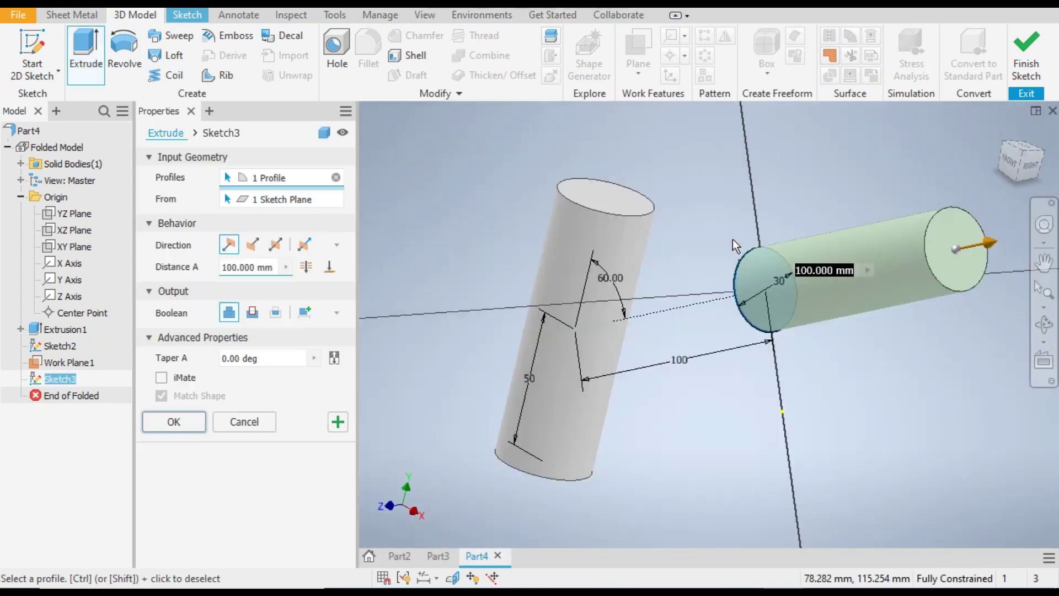
pyautogui.click(257, 250)
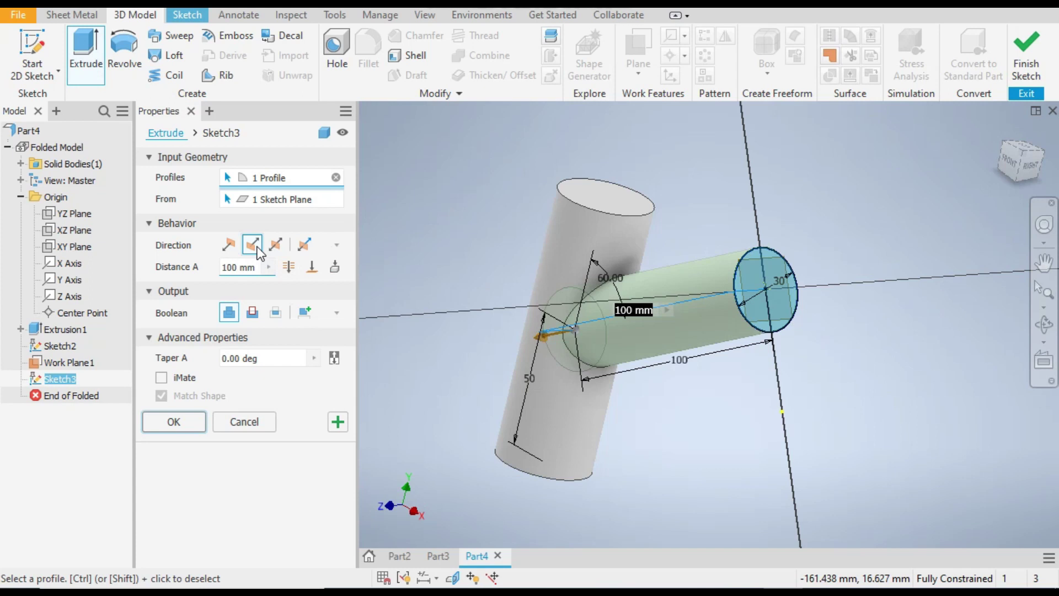
pyautogui.click(334, 268)
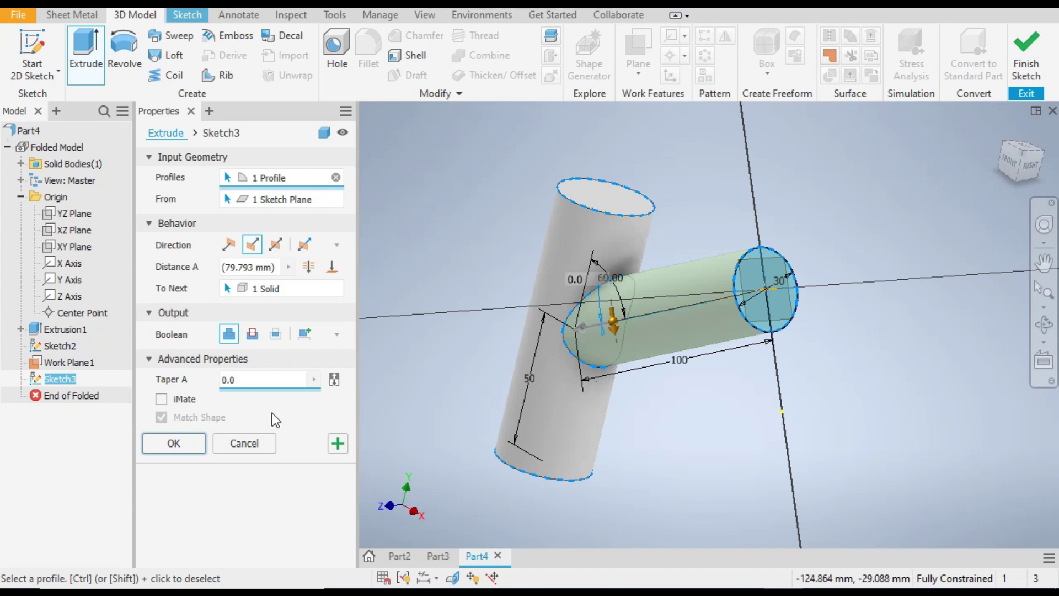
pyautogui.click(177, 442)
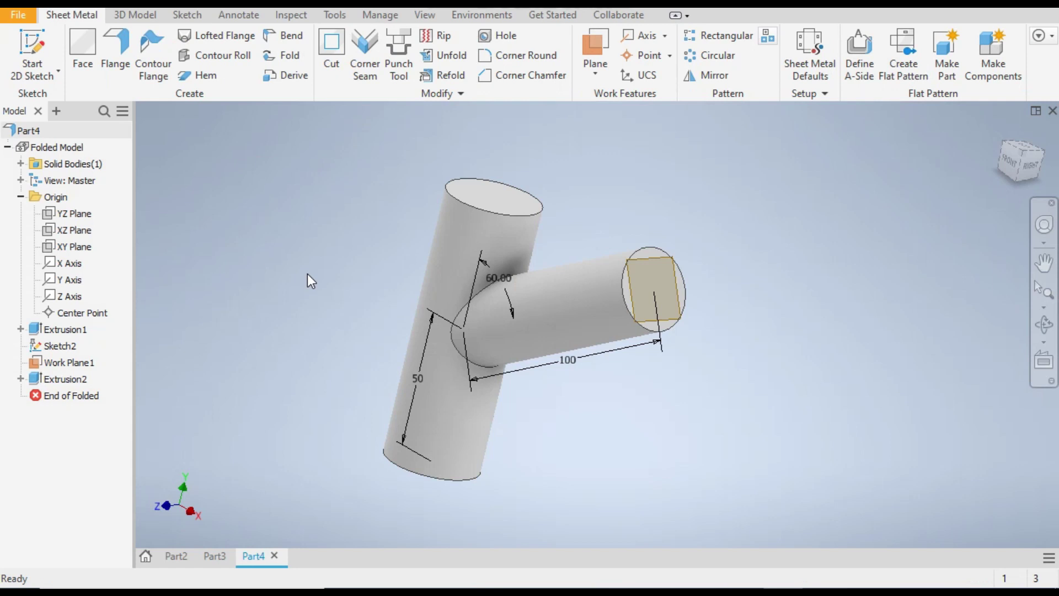
# Step: Turn off visibility of Sketch2 and Work Plane1 so only the branched solid shows
pyautogui.click(58, 346)
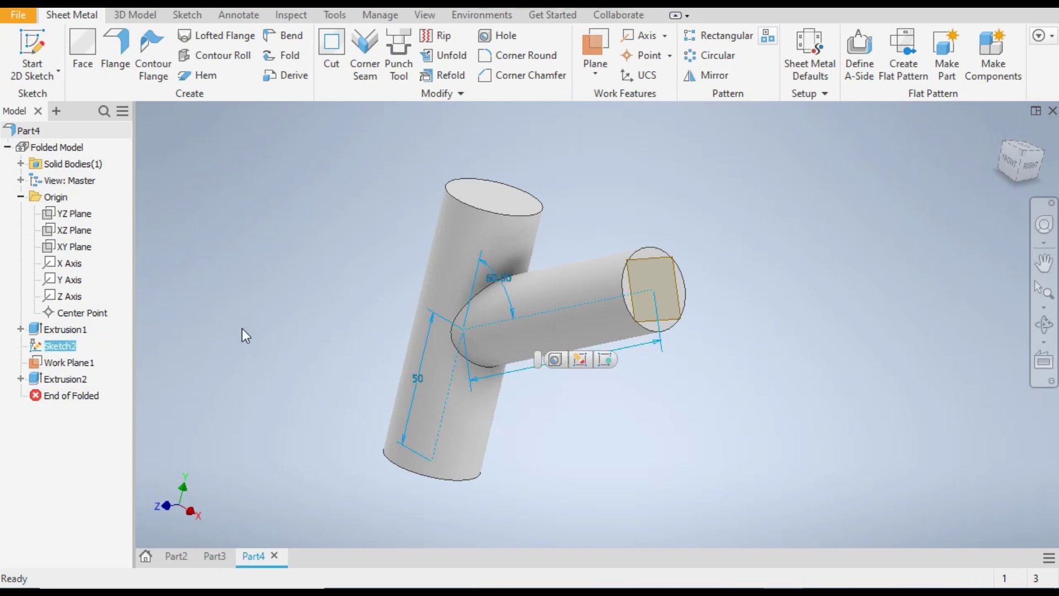
pyautogui.rightClick(55, 343)
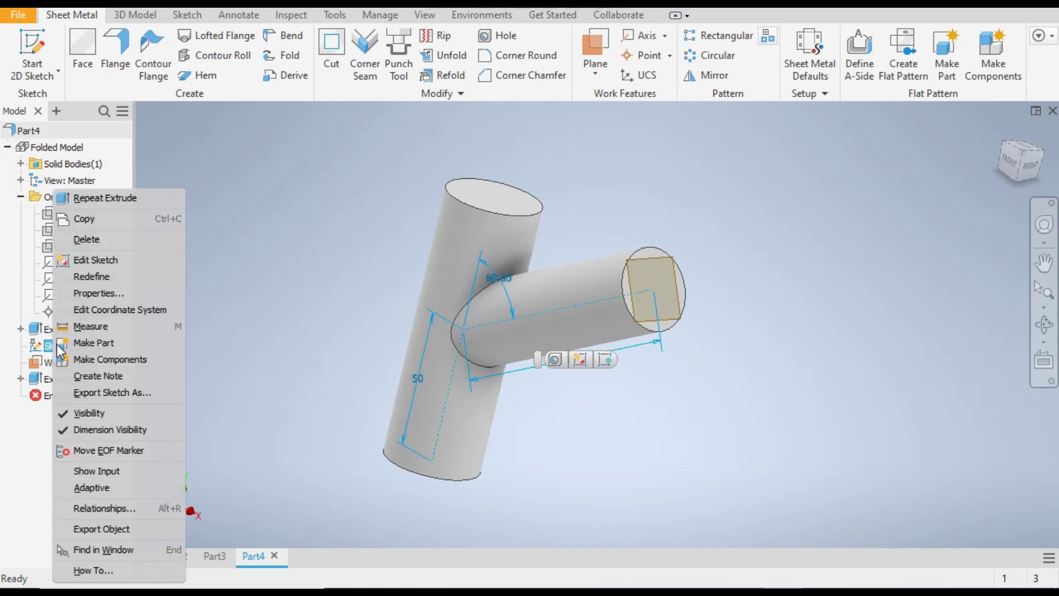
pyautogui.click(108, 413)
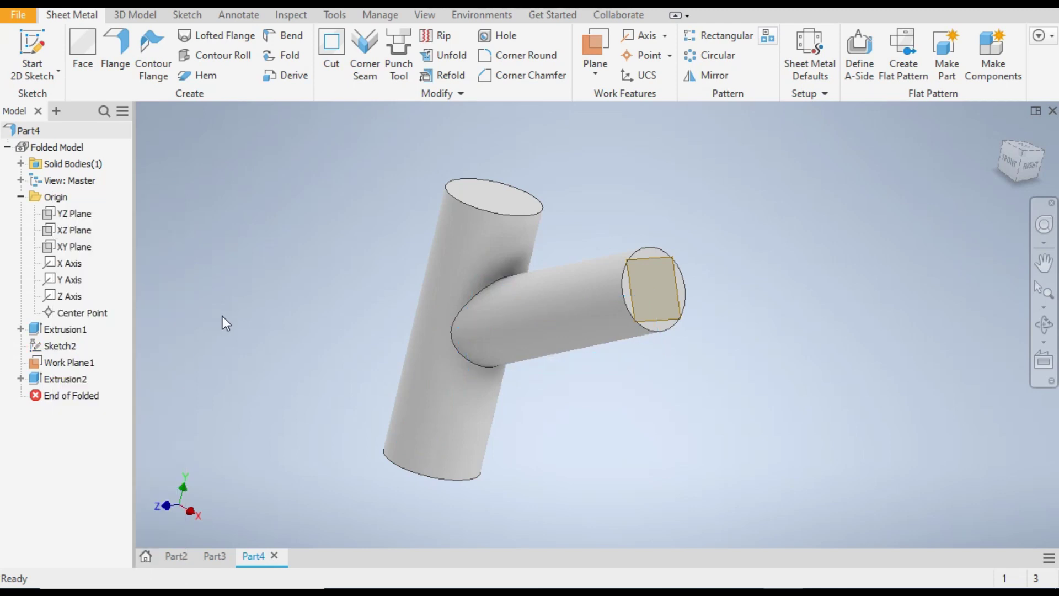
pyautogui.click(653, 258)
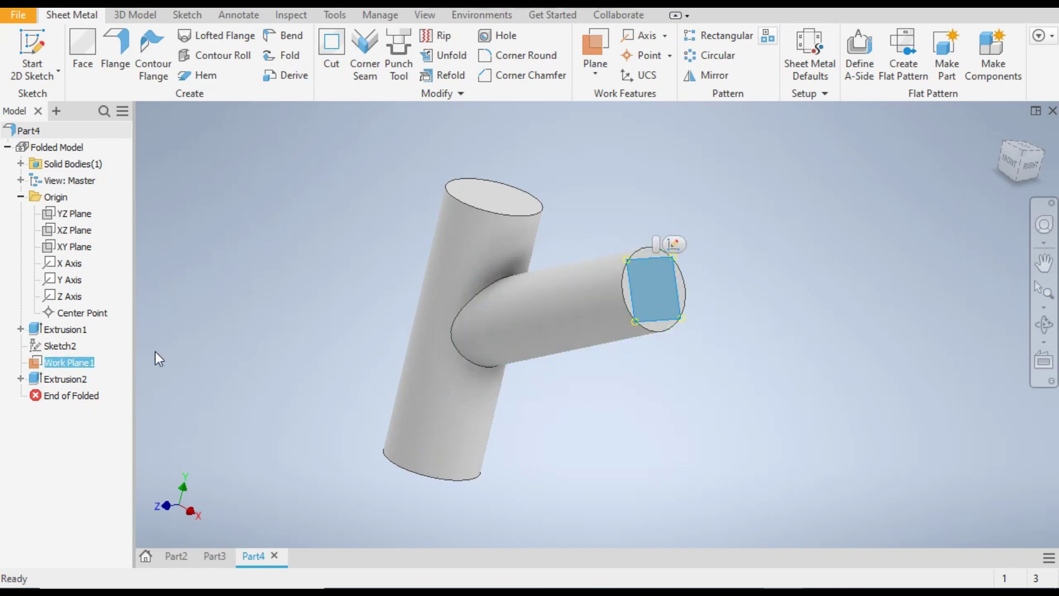
pyautogui.rightClick(75, 364)
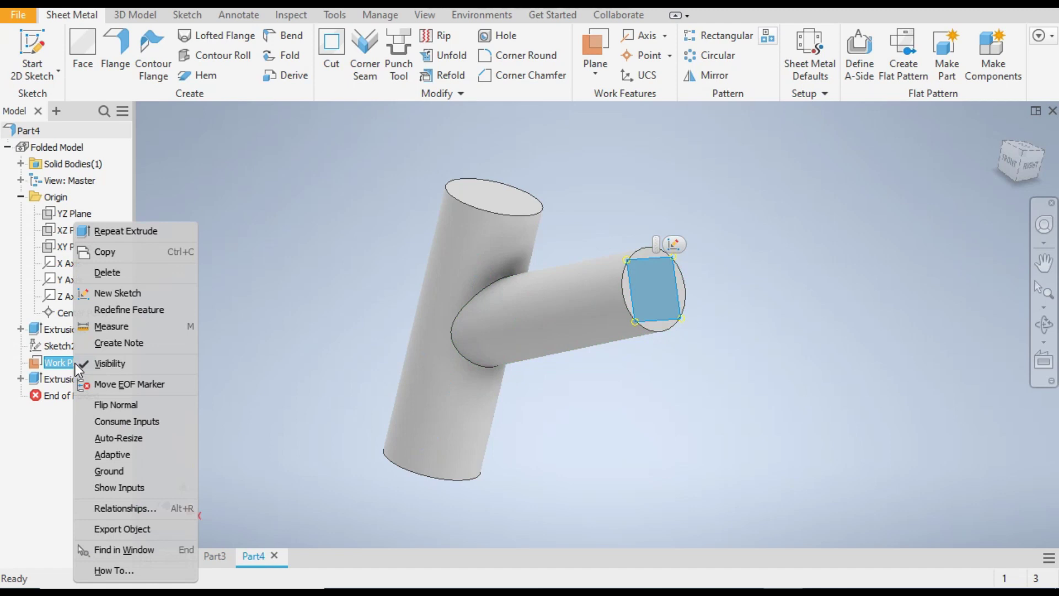
pyautogui.click(101, 364)
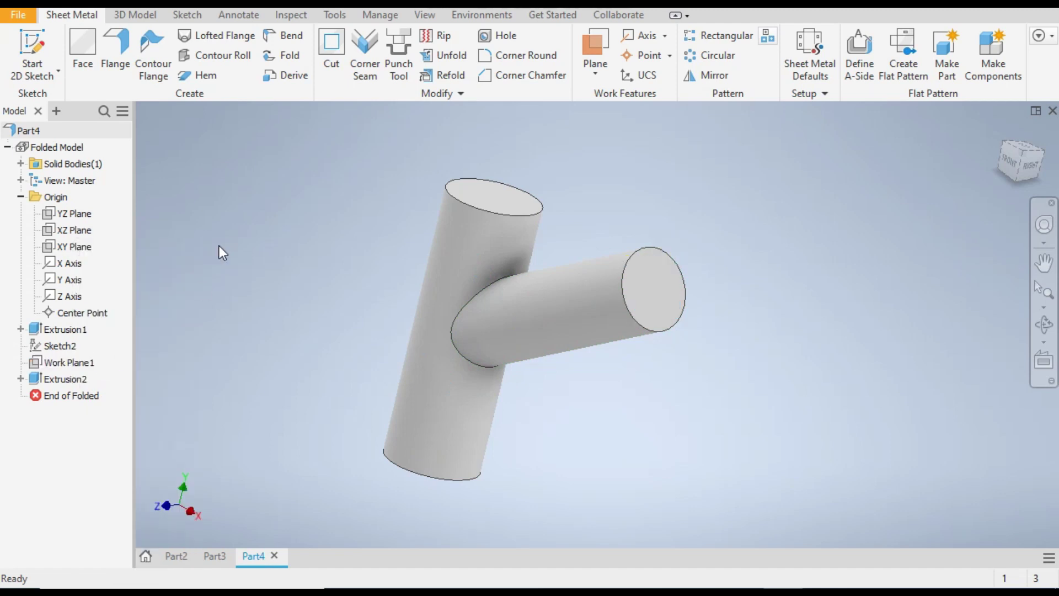
pyautogui.moveTo(455, 156); pyautogui.dragTo(498, 166, button='middle')
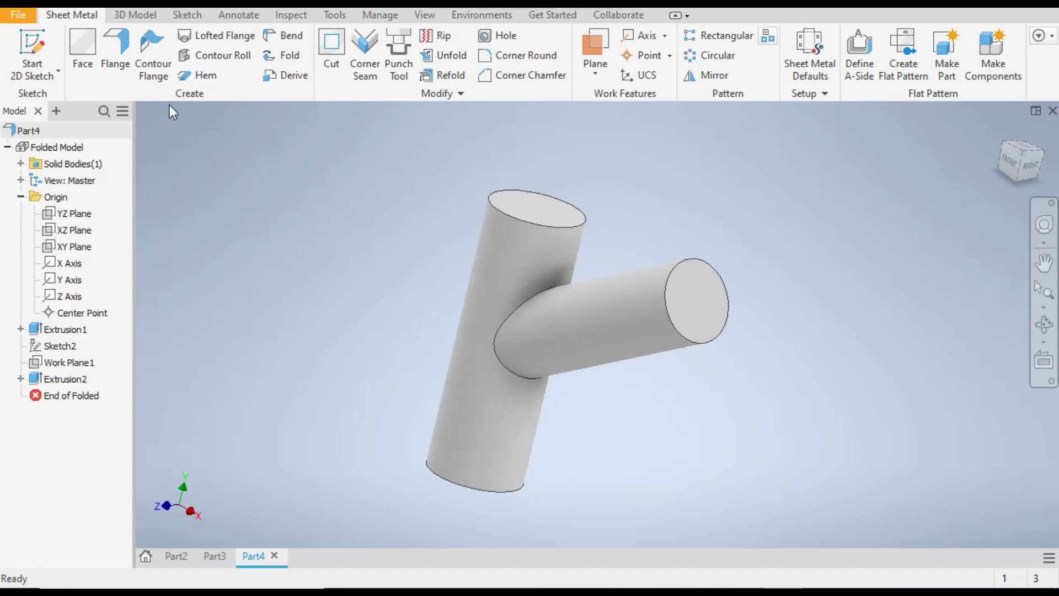
# Step: Shell the part to 1.2 mm, removing the branch end and both main tube end faces
pyautogui.click(128, 16)
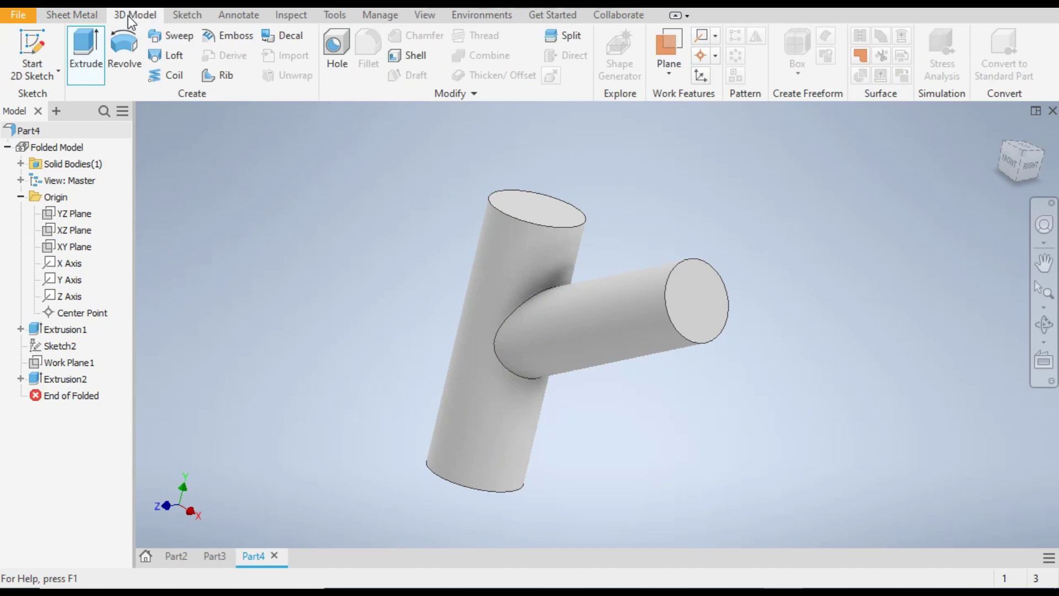
pyautogui.click(401, 56)
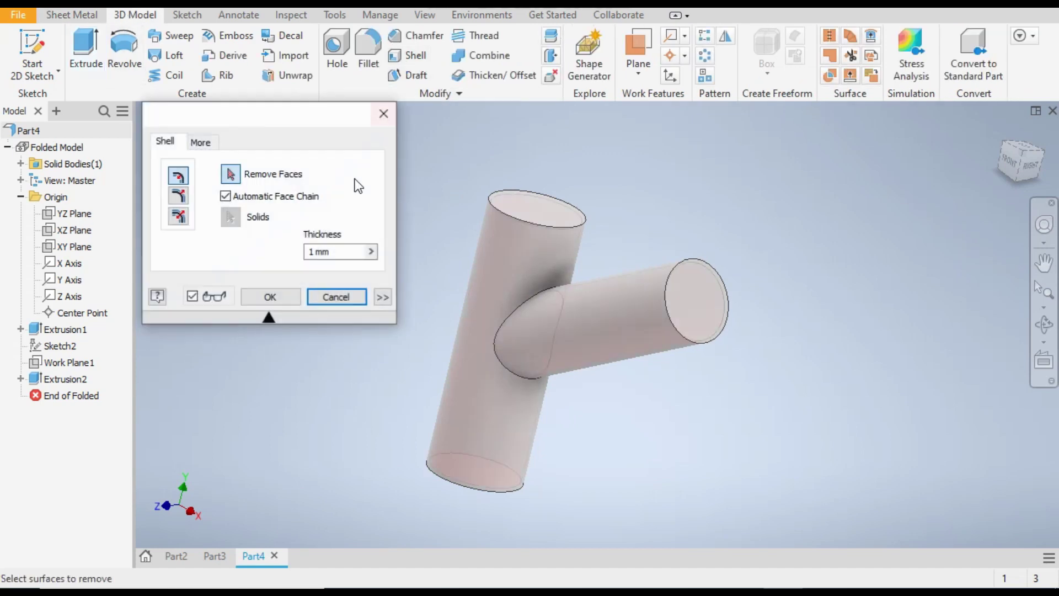
pyautogui.click(704, 291)
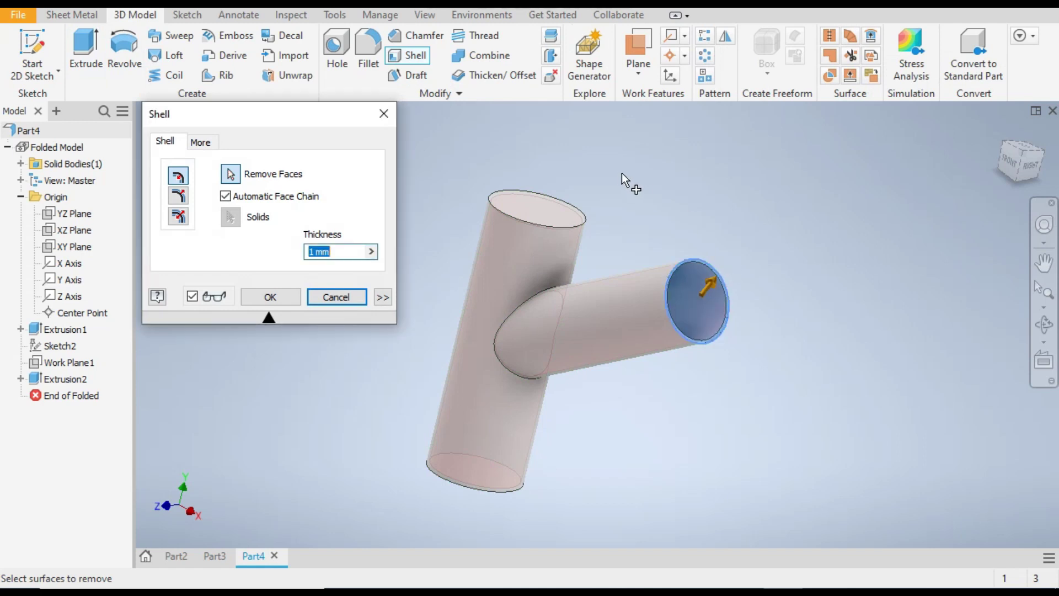
pyautogui.click(545, 212)
pyautogui.keyDown('shift'); pyautogui.moveTo(602, 449); pyautogui.dragTo(615, 403, button='middle'); pyautogui.keyUp('shift')
pyautogui.scroll(3, 633, 389)
pyautogui.scroll(-3, 580, 461)
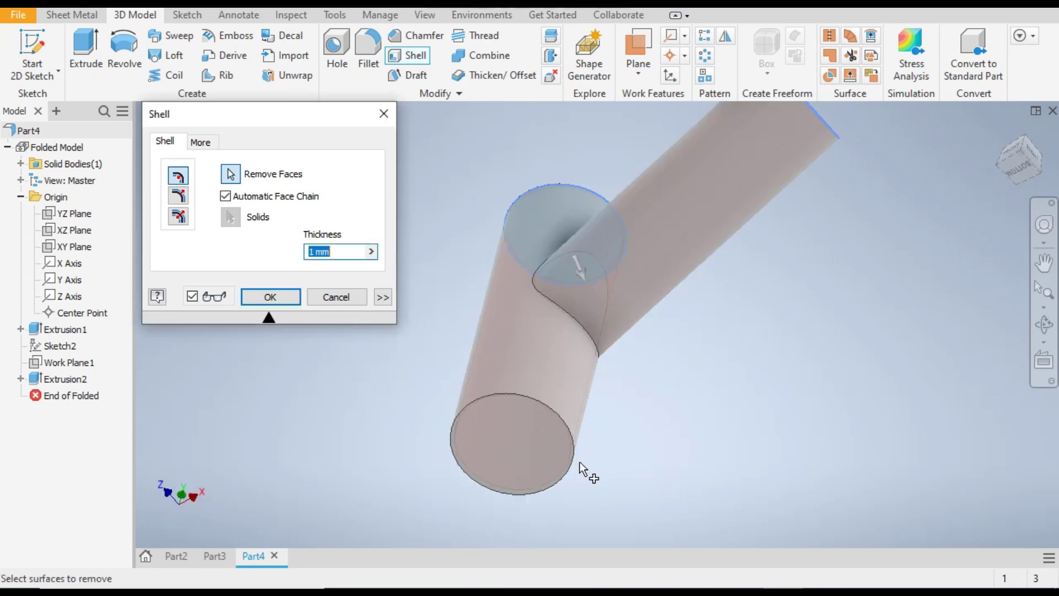
pyautogui.click(532, 449)
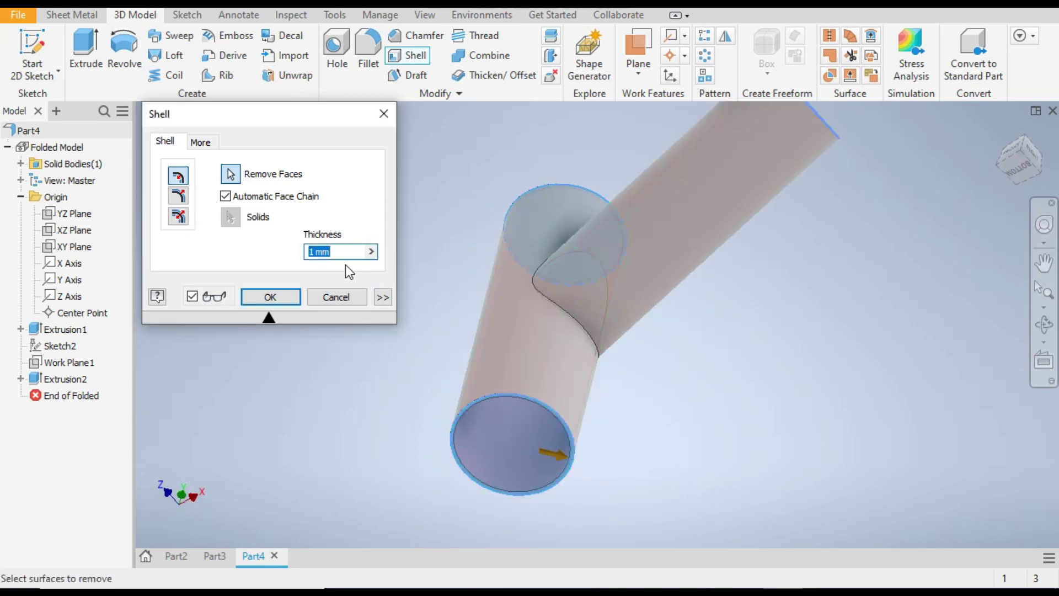
pyautogui.write('1.2')
pyautogui.click(256, 293)
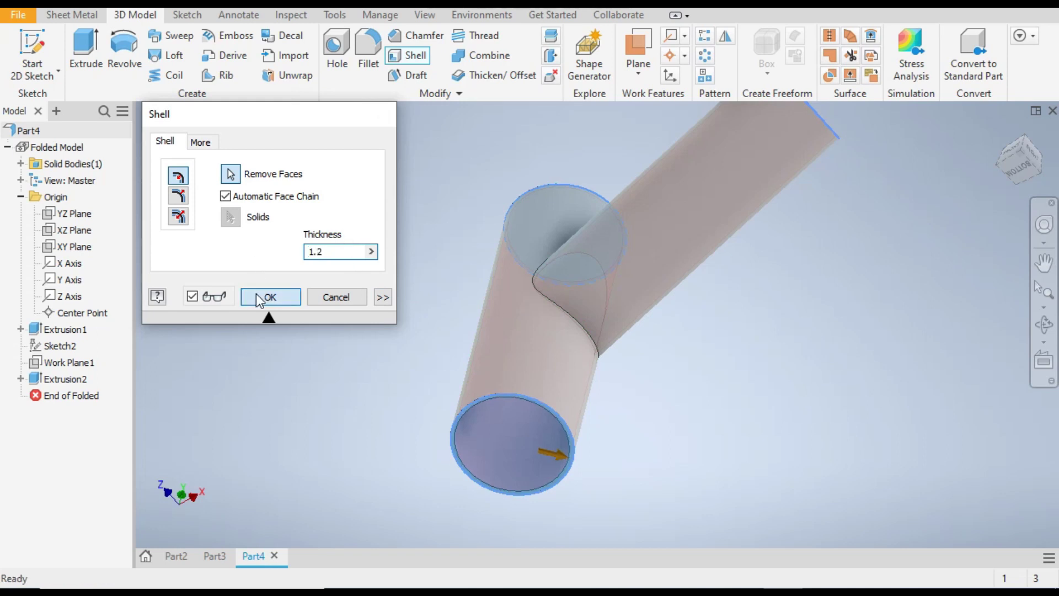
pyautogui.keyDown('shift'); pyautogui.moveTo(705, 429); pyautogui.dragTo(660, 487, button='middle'); pyautogui.keyUp('shift')
pyautogui.keyDown('shift'); pyautogui.moveTo(605, 367); pyautogui.dragTo(483, 545, button='middle'); pyautogui.keyUp('shift')
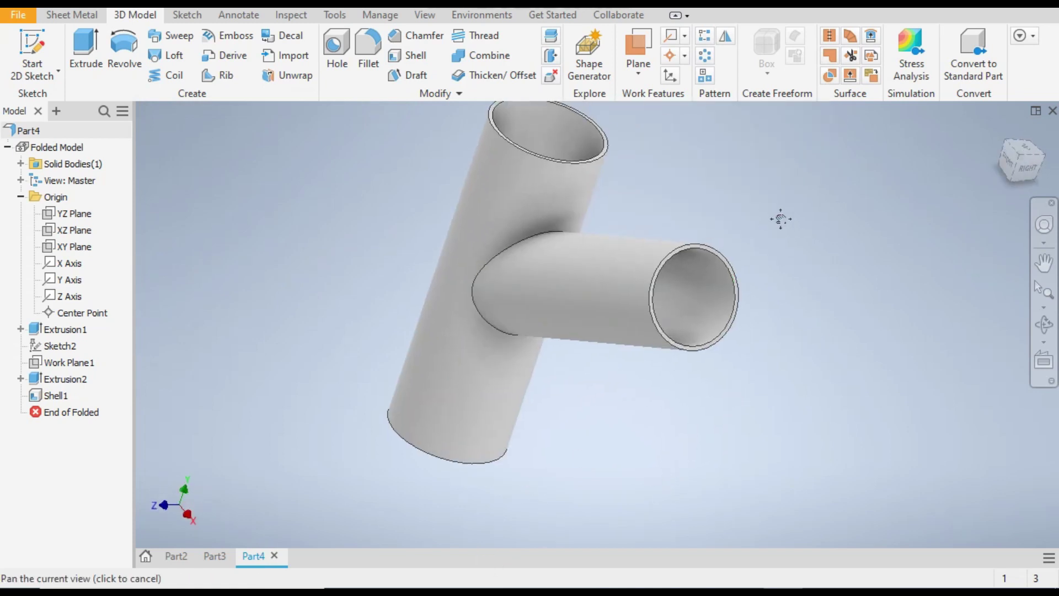
pyautogui.moveTo(780, 217); pyautogui.dragTo(737, 274, button='middle')
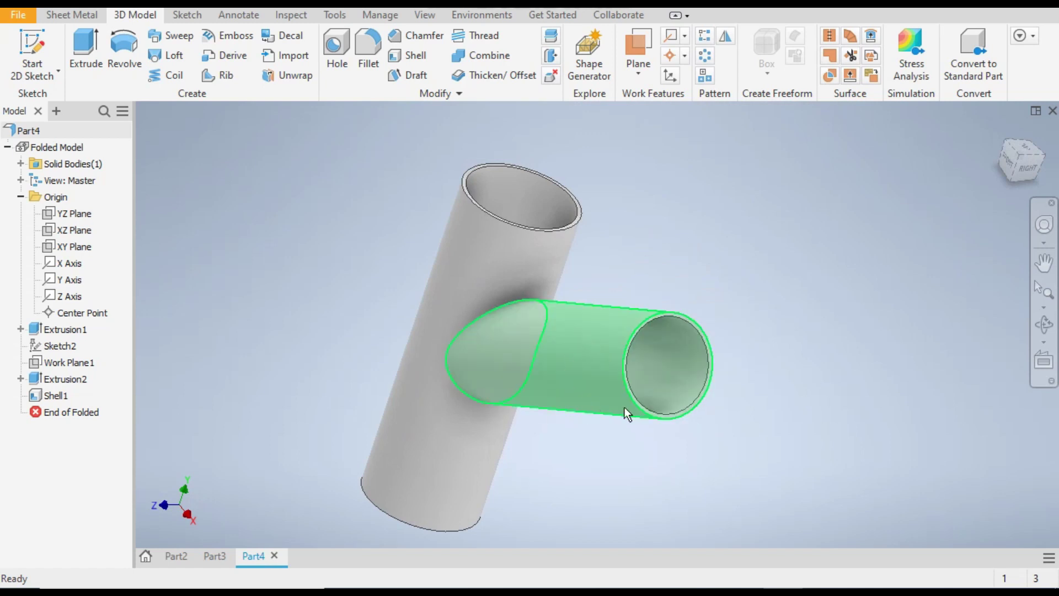
pyautogui.scroll(5, 472, 170)
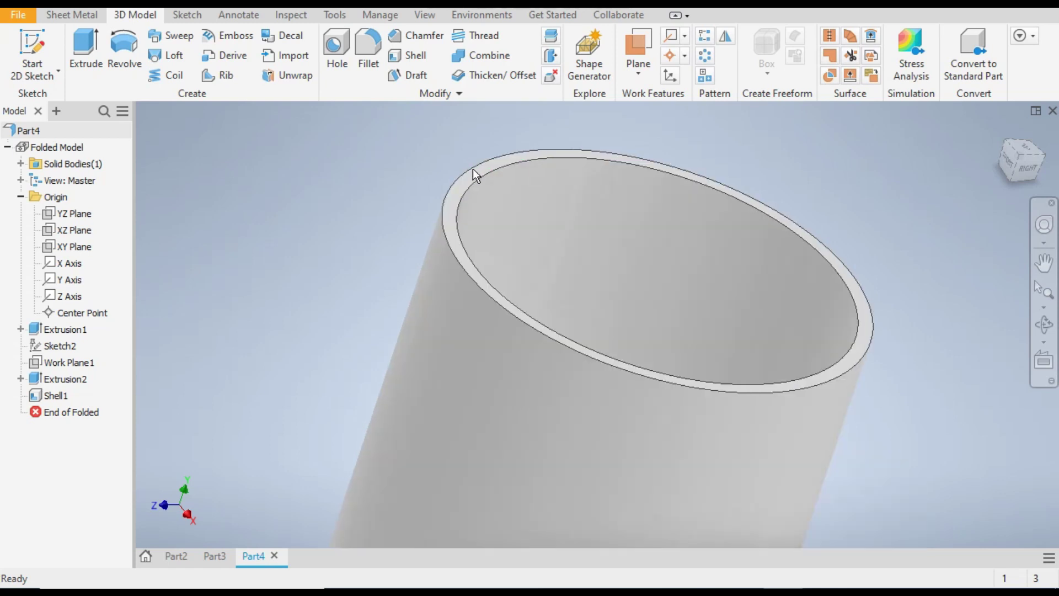
pyautogui.click(467, 180)
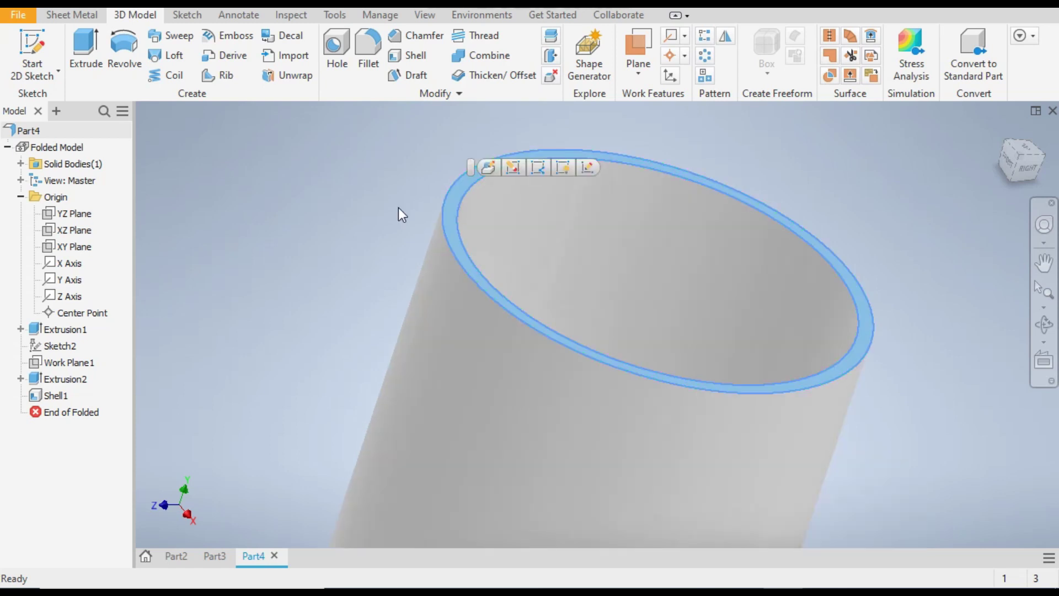
pyautogui.scroll(-5, 402, 217)
# Step: Sketch on the main tube's top rim face and project its circular edge into Sketch4
pyautogui.click(33, 45)
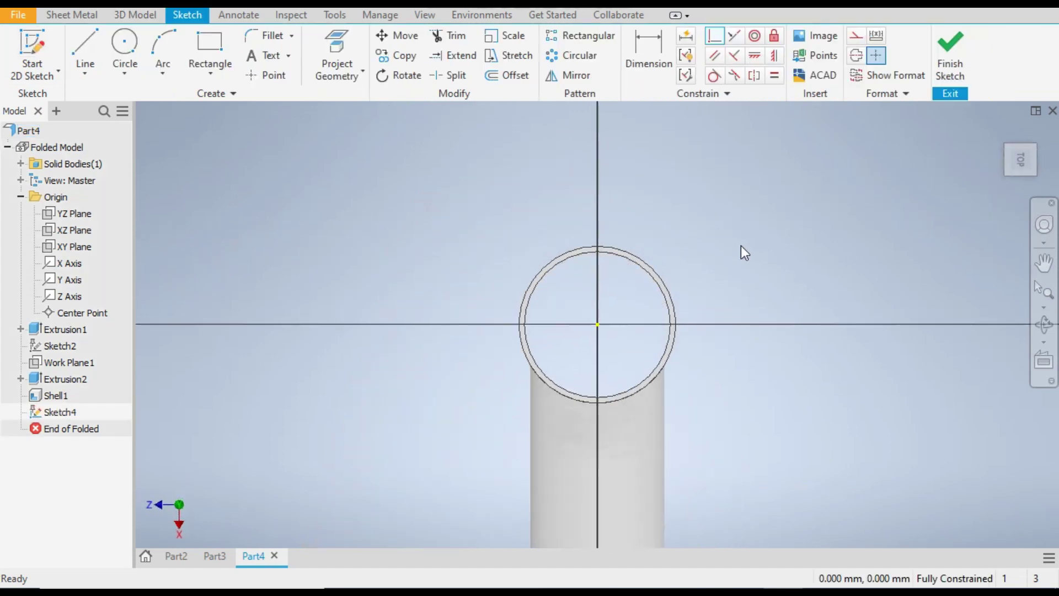
pyautogui.click(335, 43)
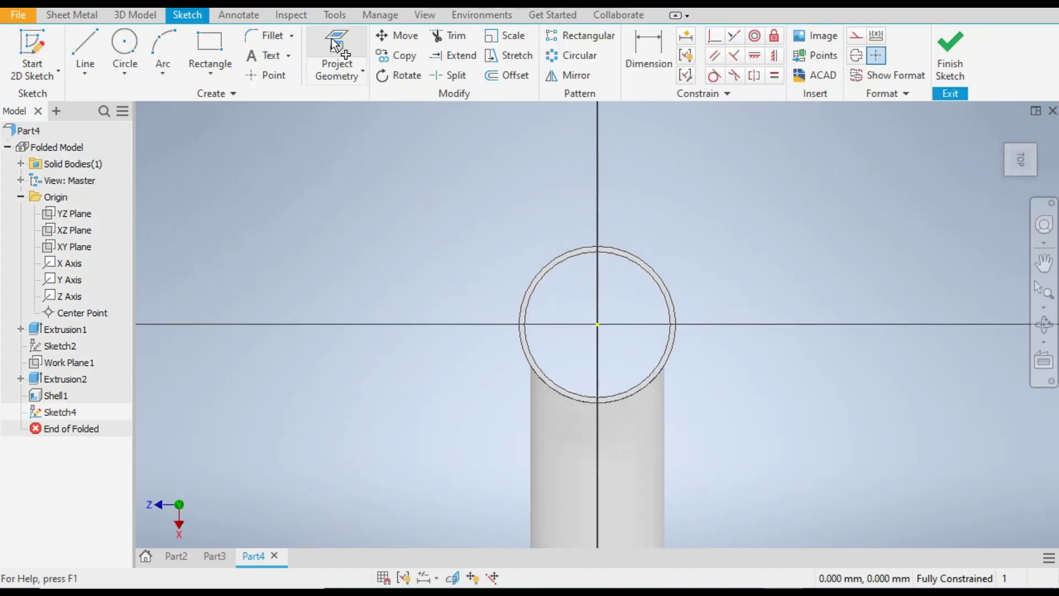
pyautogui.click(638, 256)
pyautogui.click(950, 49)
pyautogui.moveTo(737, 263); pyautogui.dragTo(887, 210, button='middle')
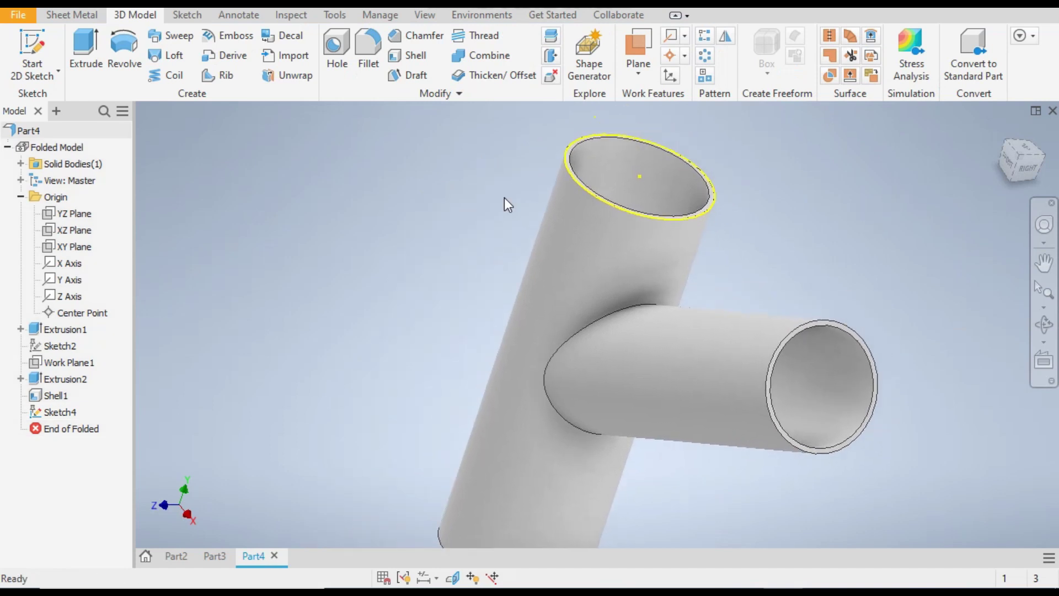
# Step: Extrude the top rim profile 100 mm as a cut through the main pipe, leaving the branch
pyautogui.click(86, 49)
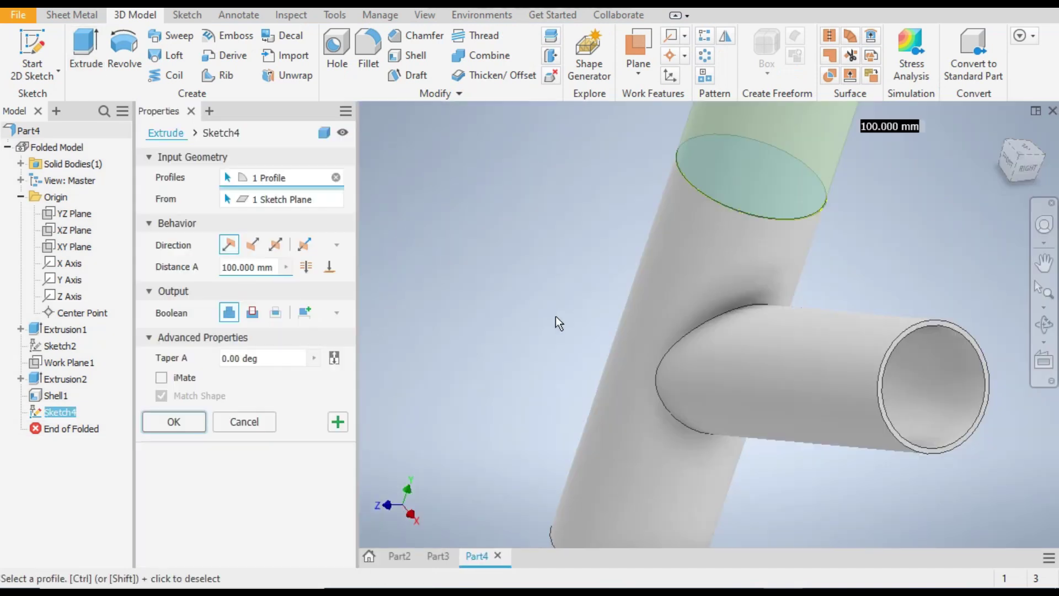
pyautogui.scroll(-3, 557, 318)
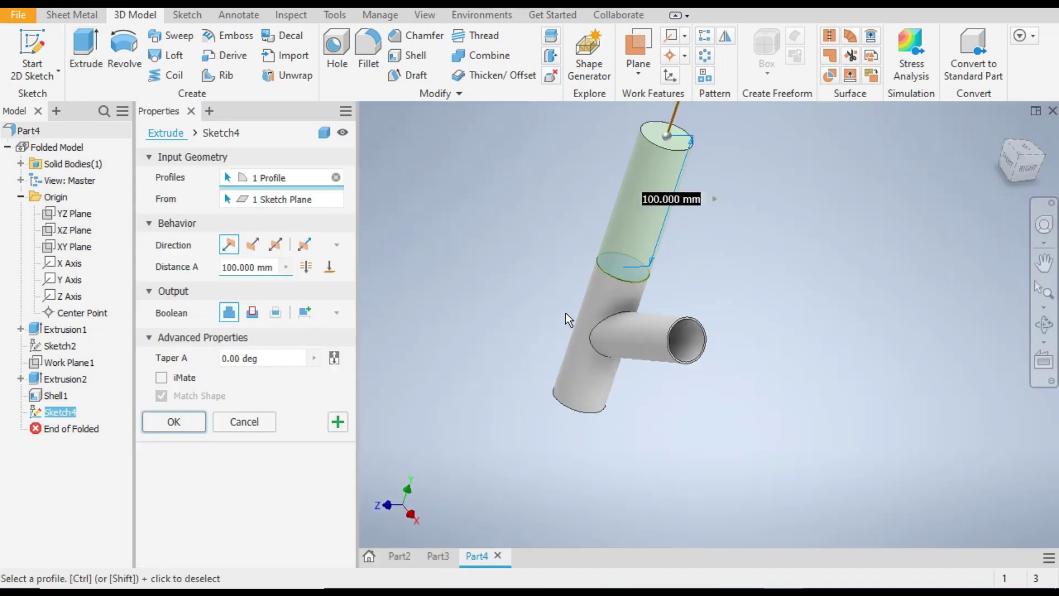
pyautogui.click(251, 246)
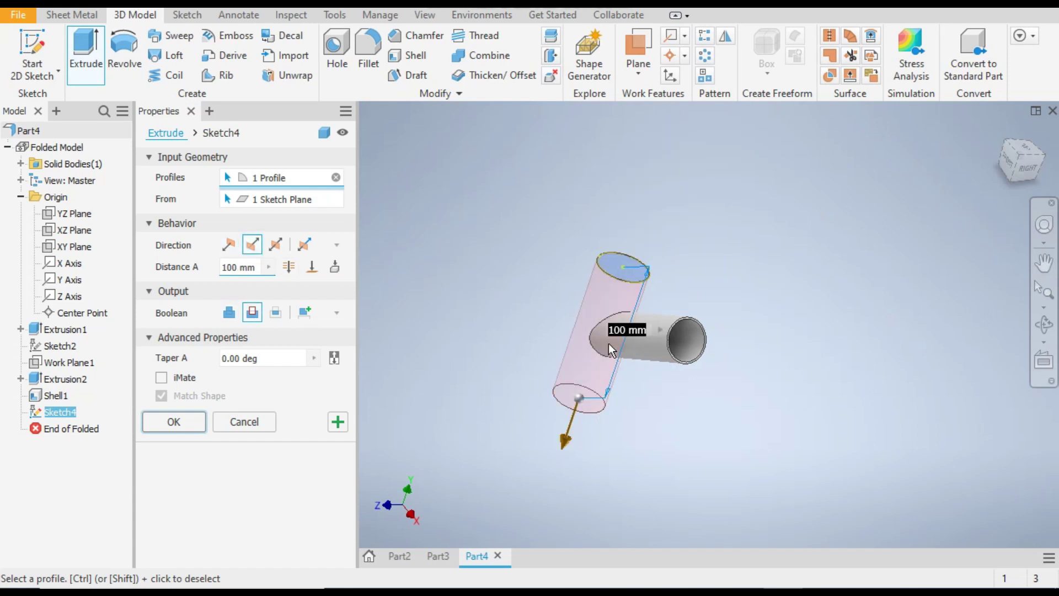
pyautogui.scroll(3, 608, 343)
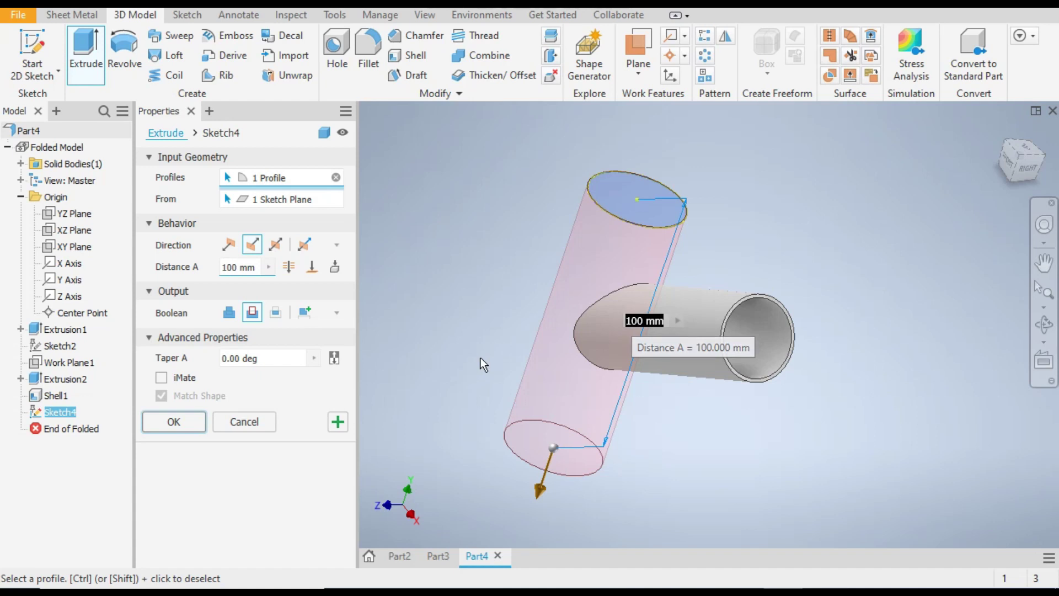
pyautogui.click(174, 422)
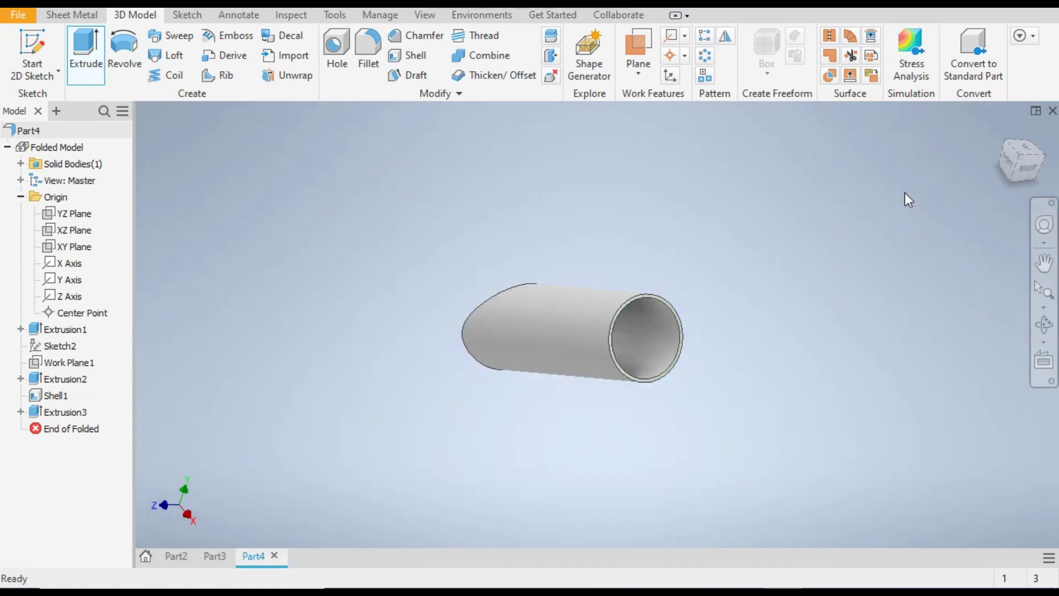
pyautogui.click(1020, 163)
# Step: Pan and orbit the branch tube into view and switch to the Sheet Metal tools
pyautogui.moveTo(513, 246); pyautogui.dragTo(747, 279, button='middle')
pyautogui.moveTo(750, 344); pyautogui.dragTo(693, 328, button='middle')
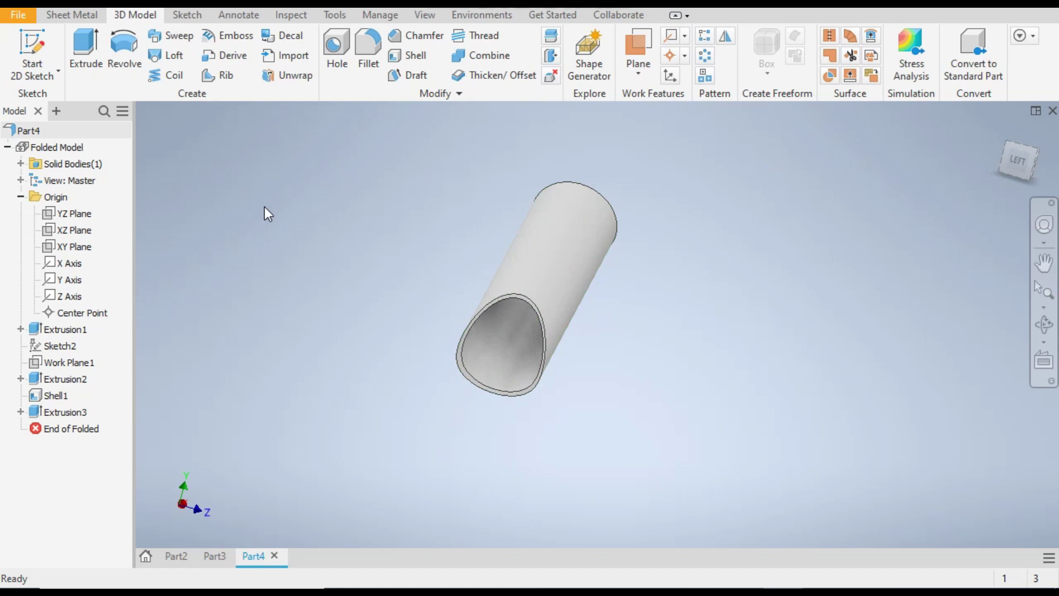
pyautogui.click(79, 17)
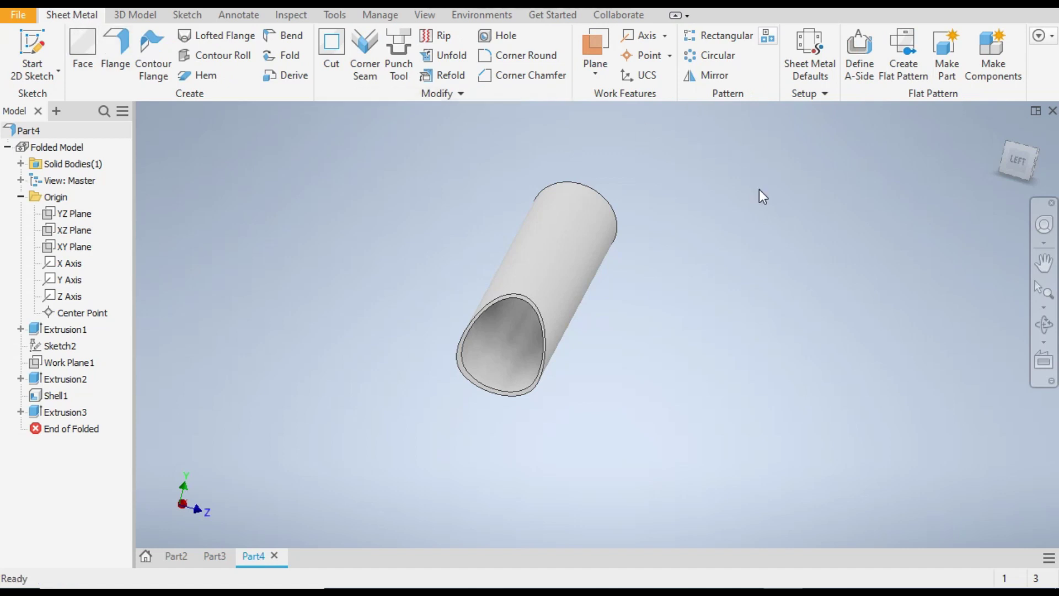
# Step: In Sheet Metal Defaults, disable Use Thickness from Rule and apply a 1.2 mm thickness
pyautogui.click(824, 53)
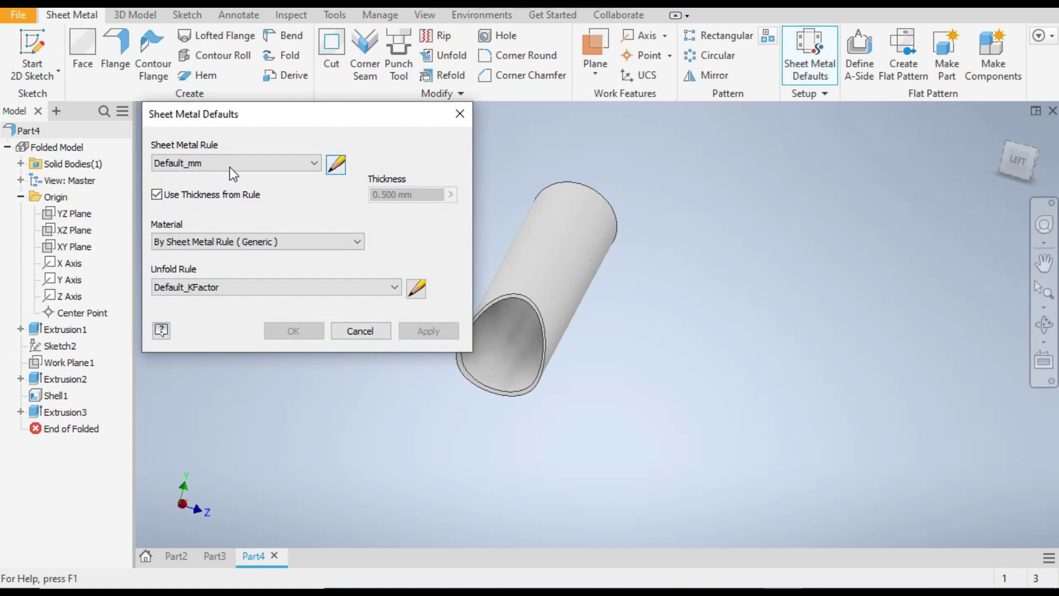
pyautogui.click(208, 194)
pyautogui.click(440, 196)
pyautogui.moveTo(433, 197); pyautogui.dragTo(367, 197)
pyautogui.write('1.2')
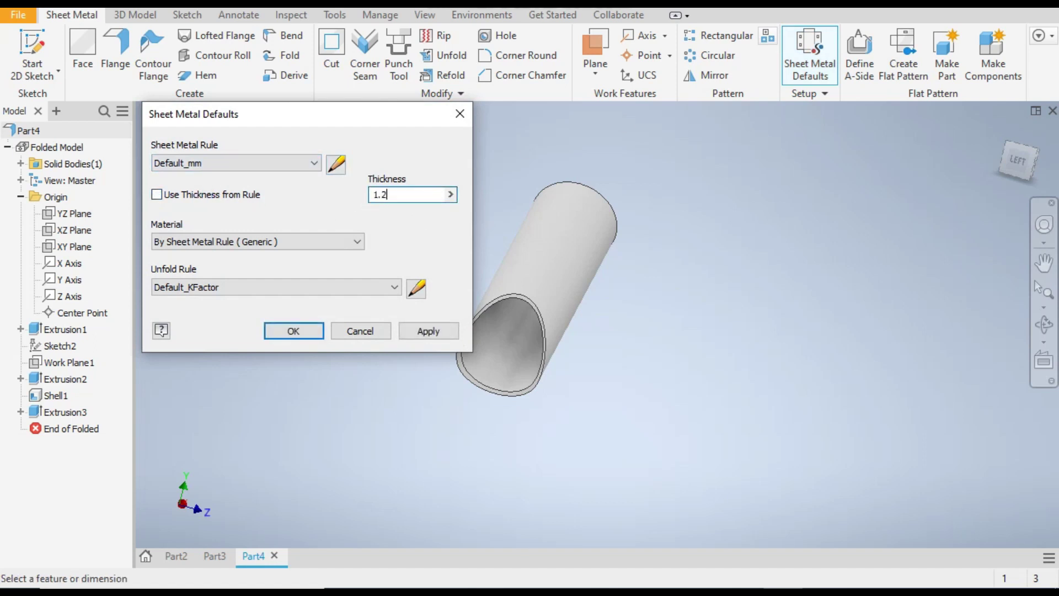
pyautogui.click(432, 332)
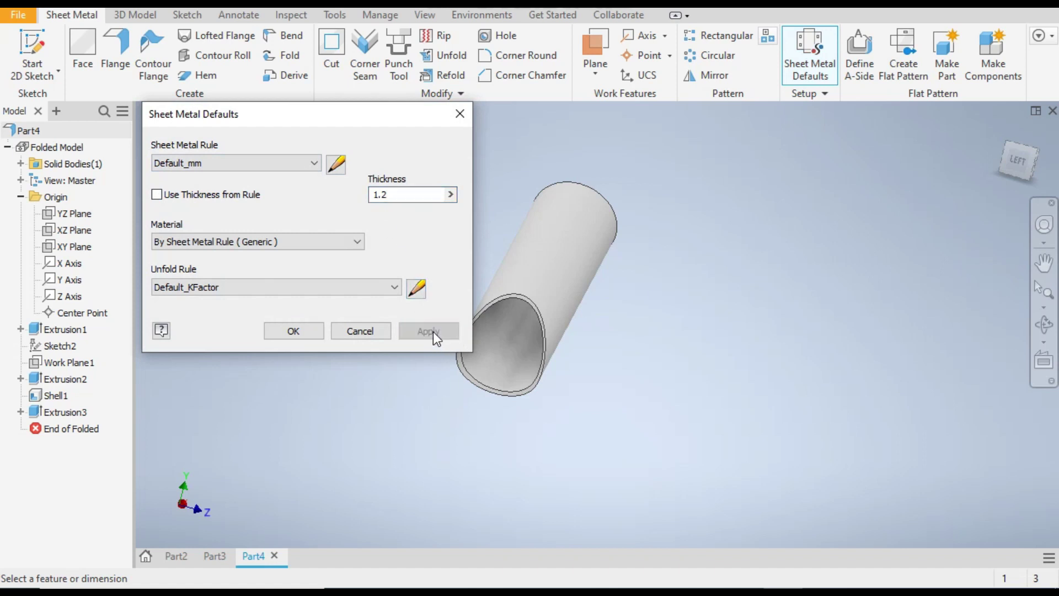
pyautogui.click(369, 332)
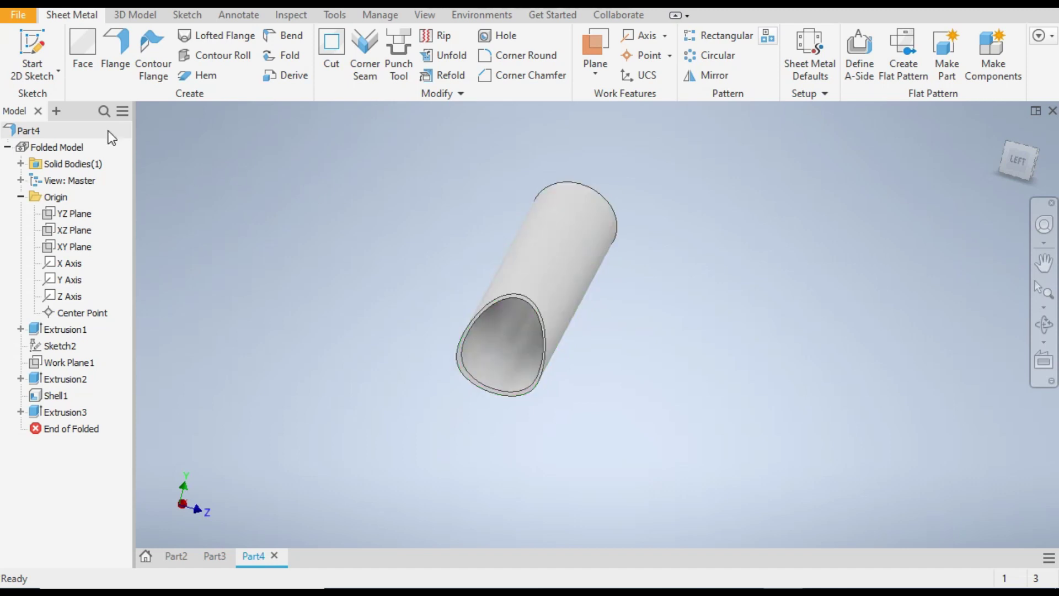
# Step: Create Sketch5 on the XY Plane with a line across the tube's open end, then finish it
pyautogui.click(25, 48)
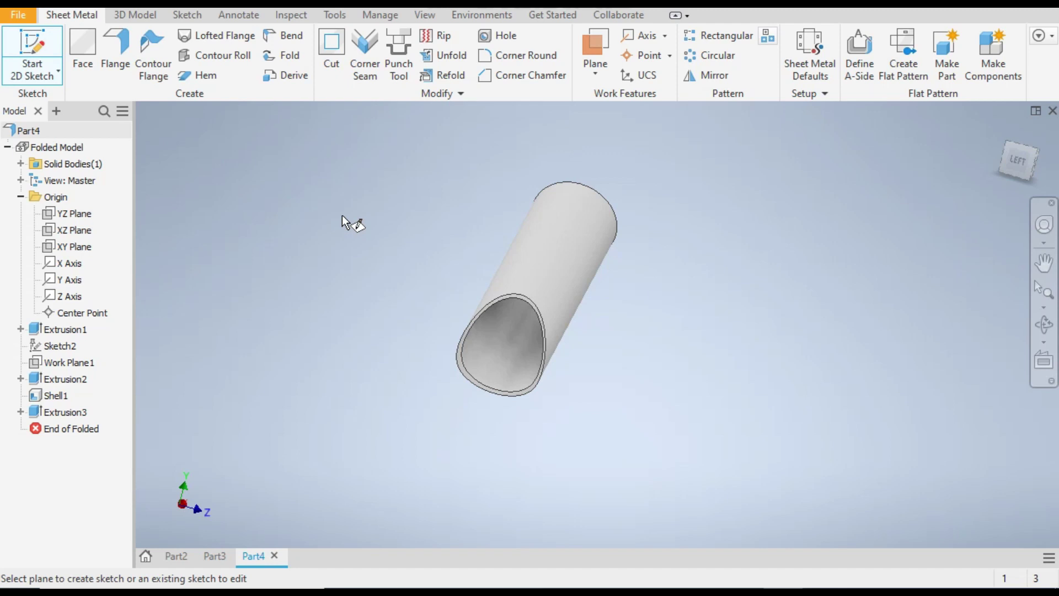
pyautogui.keyDown('shift'); pyautogui.moveTo(364, 254); pyautogui.dragTo(312, 236, button='middle'); pyautogui.keyUp('shift')
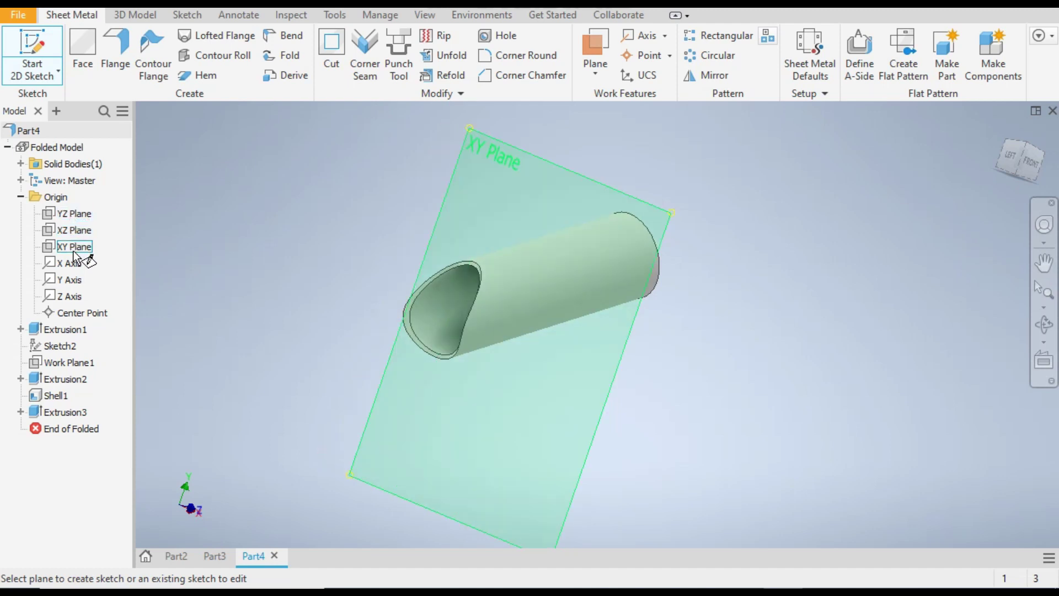
pyautogui.click(1030, 161)
pyautogui.click(74, 246)
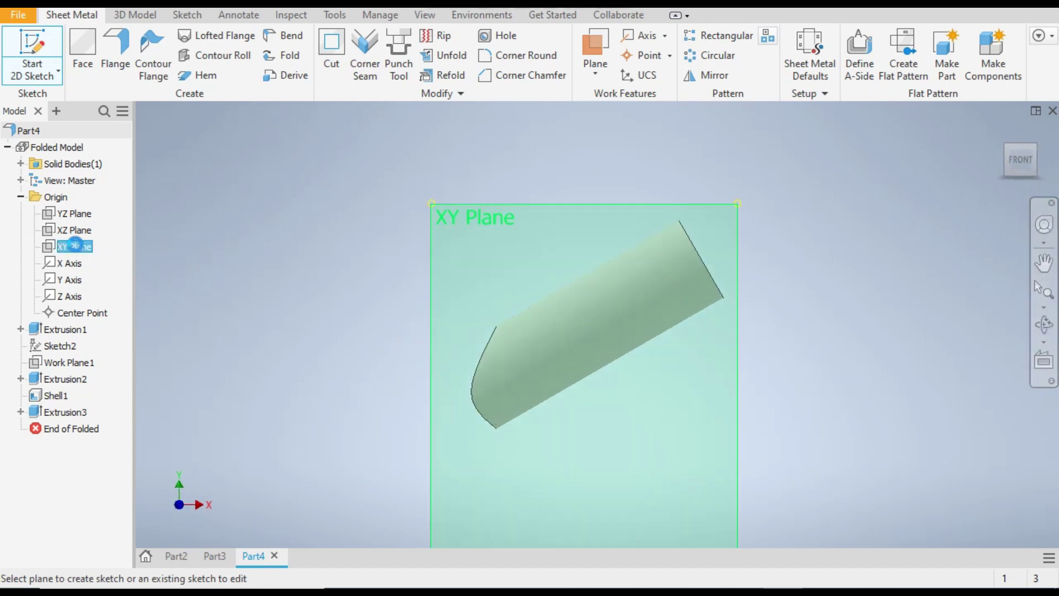
pyautogui.moveTo(563, 397)
pyautogui.mouseDown(button='middle')
pyautogui.moveTo(582, 342)
pyautogui.moveTo(676, 348)
pyautogui.moveTo(656, 355)
pyautogui.mouseUp(button='middle')
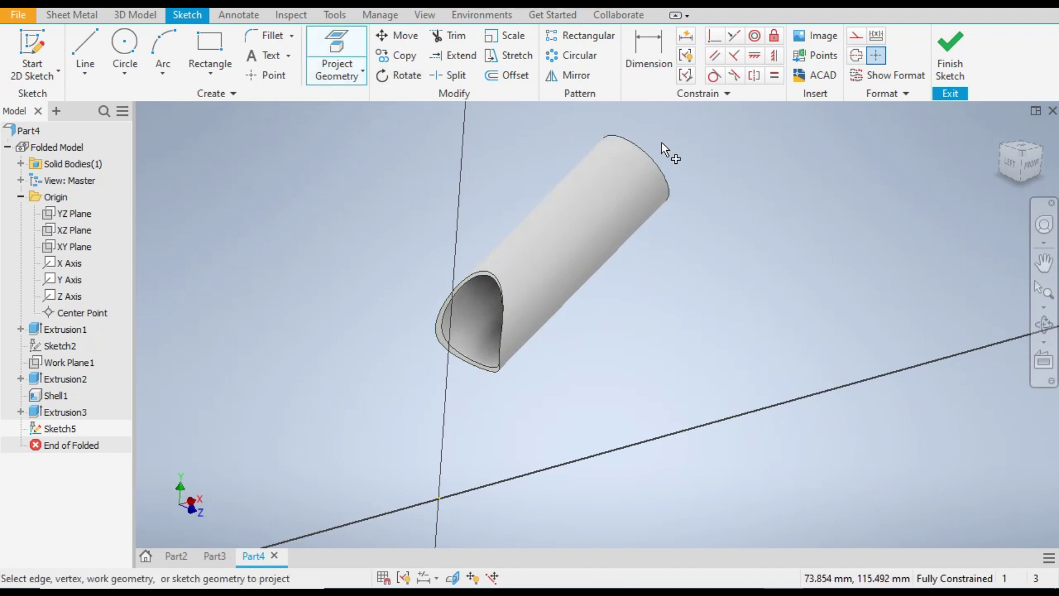
pyautogui.keyDown('shift'); pyautogui.moveTo(749, 163); pyautogui.dragTo(647, 186, button='middle'); pyautogui.keyUp('shift')
pyautogui.scroll(2, 621, 177)
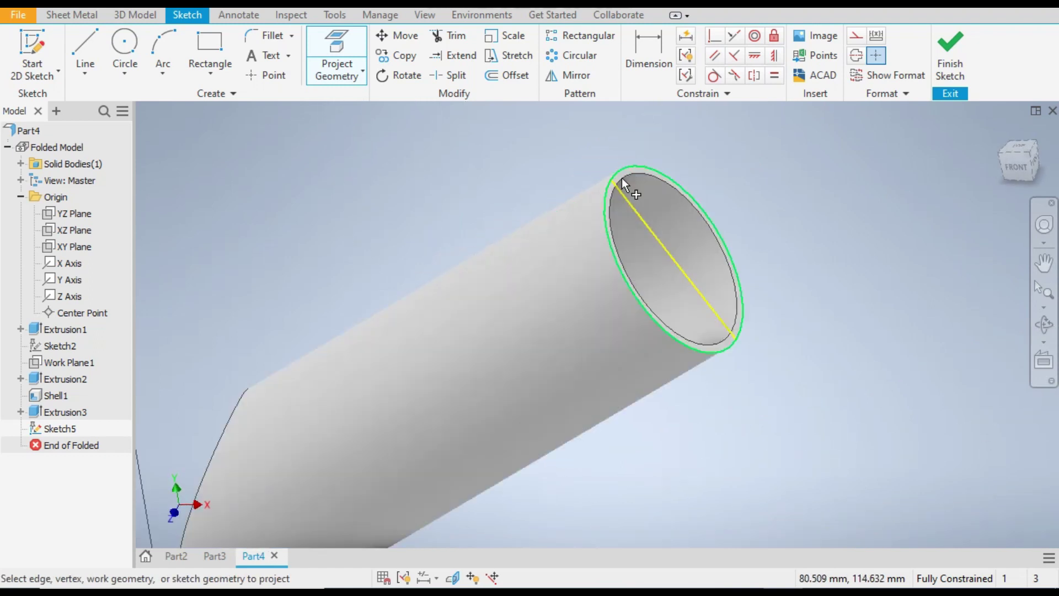
pyautogui.scroll(2, 622, 177)
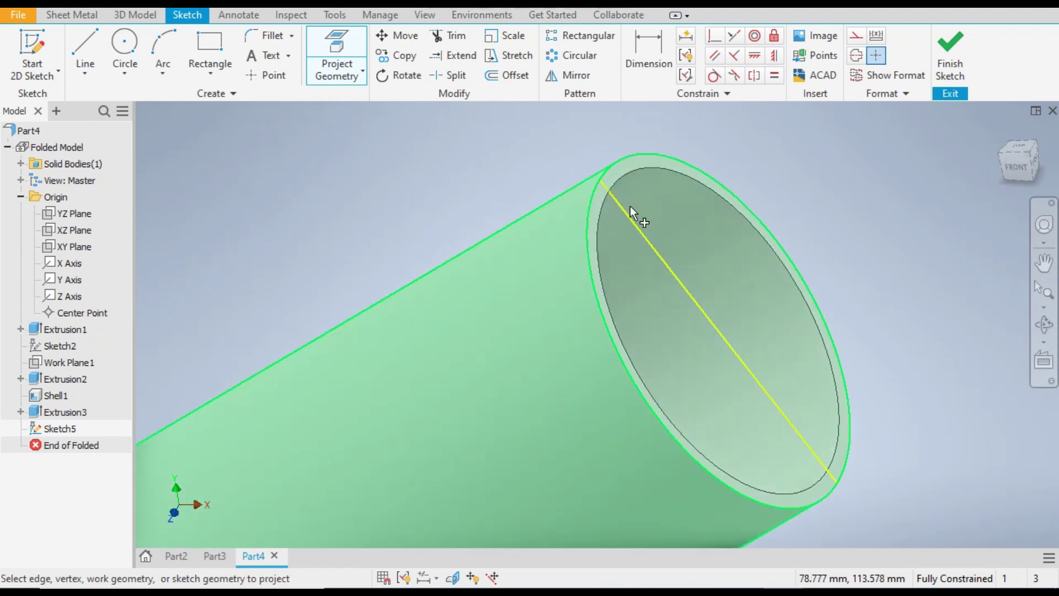
pyautogui.scroll(-3, 630, 206)
pyautogui.scroll(-2, 504, 201)
pyautogui.scroll(-2, 444, 185)
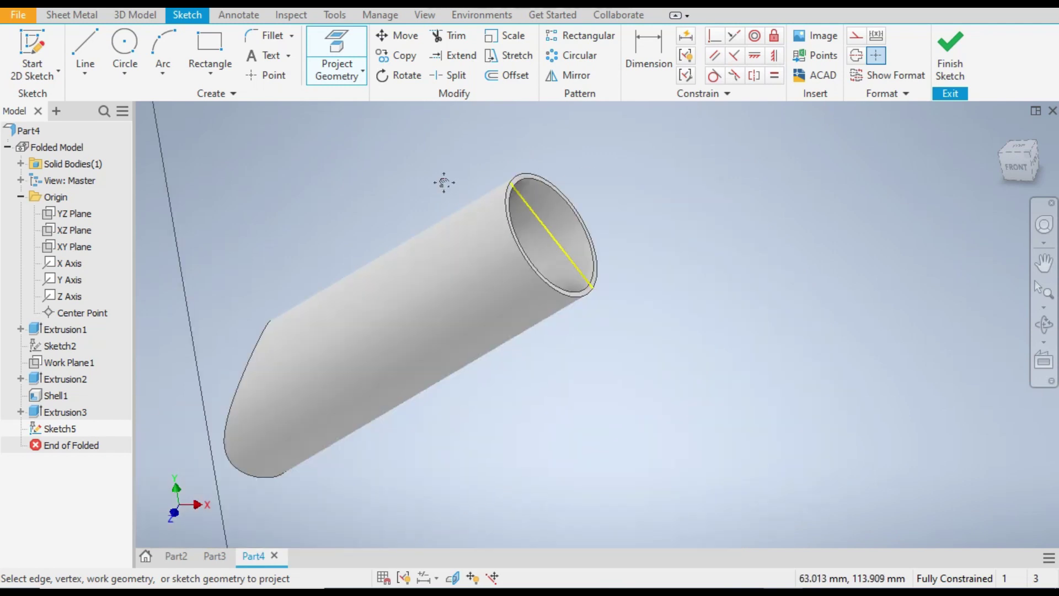
pyautogui.moveTo(444, 182); pyautogui.dragTo(542, 177, button='middle')
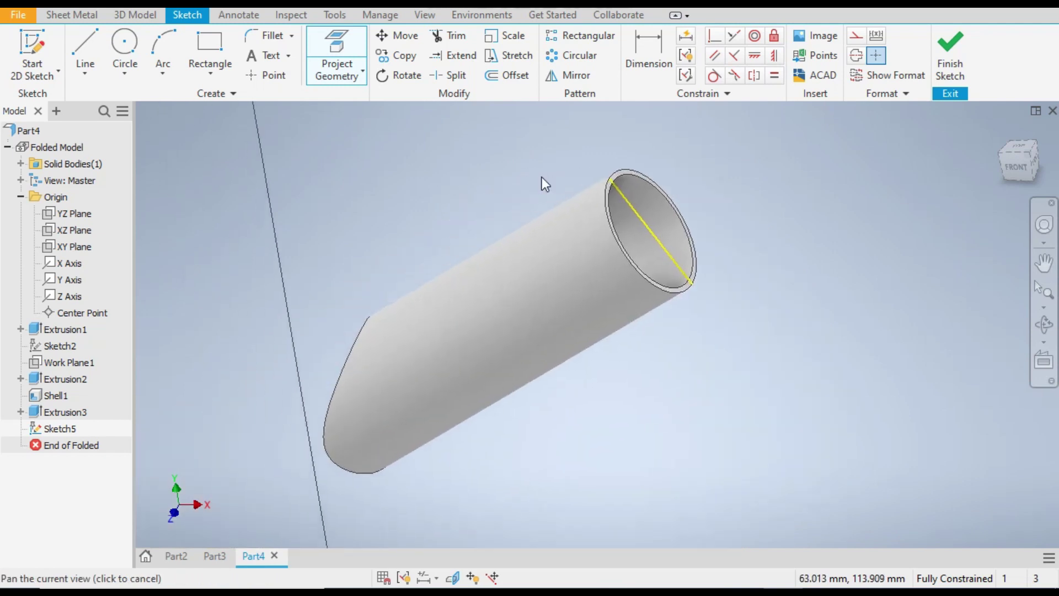
pyautogui.click(942, 76)
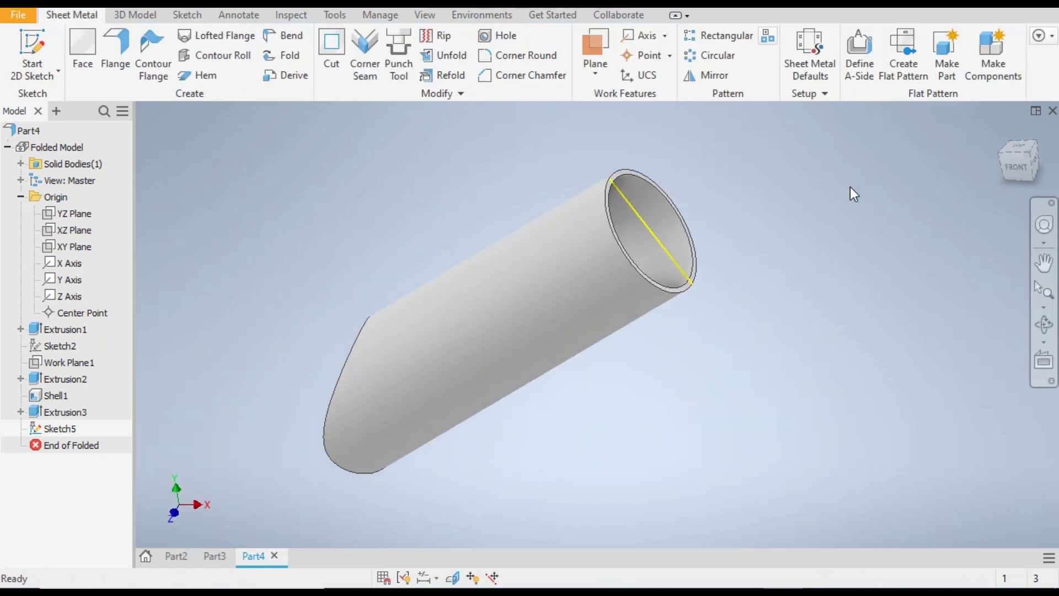
# Step: Rip the tube face at a single point on the top of its open end, splitting the wall lengthwise
pyautogui.click(438, 38)
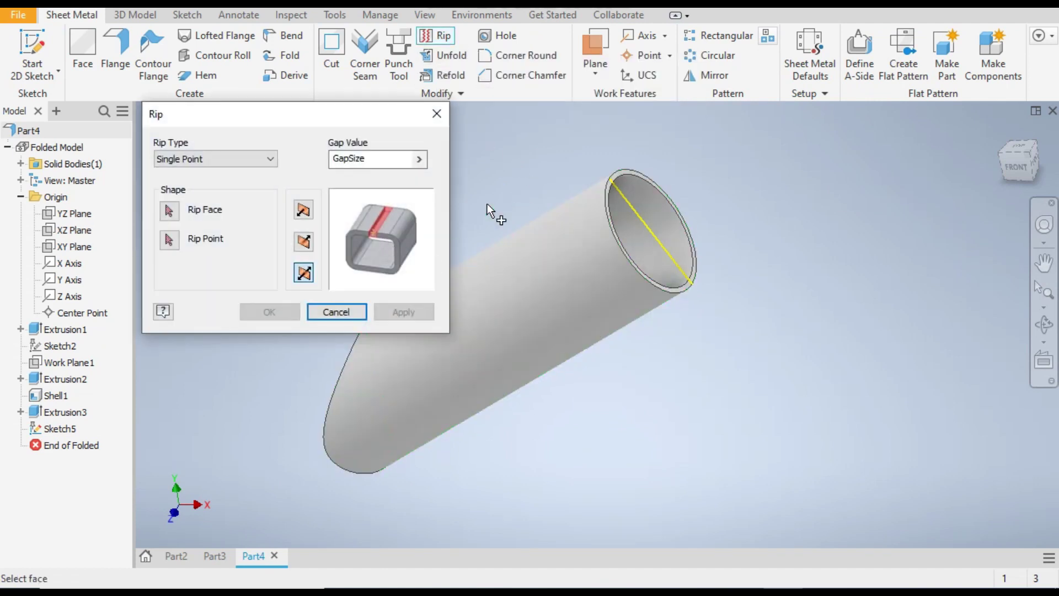
pyautogui.click(521, 252)
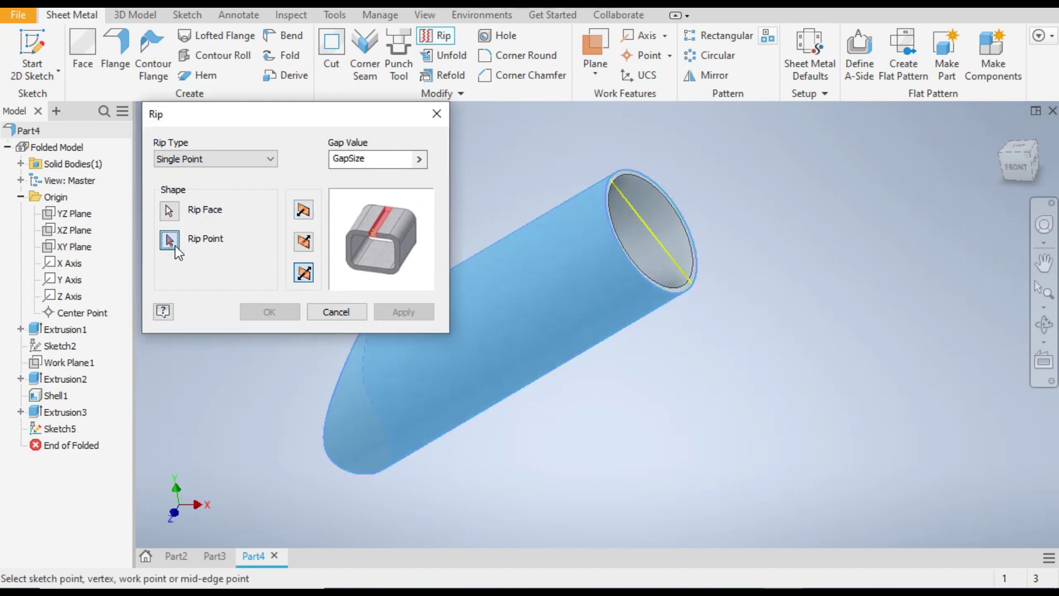
pyautogui.click(612, 179)
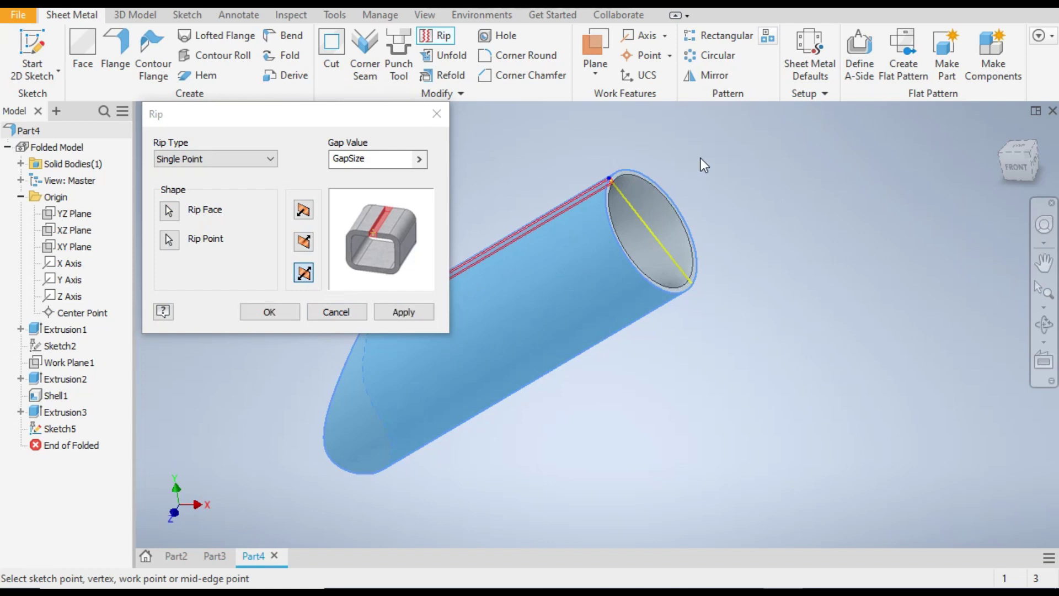
pyautogui.keyDown('shift'); pyautogui.moveTo(693, 151); pyautogui.dragTo(801, 147, button='middle'); pyautogui.keyUp('shift')
pyautogui.moveTo(800, 191); pyautogui.dragTo(840, 257, button='middle')
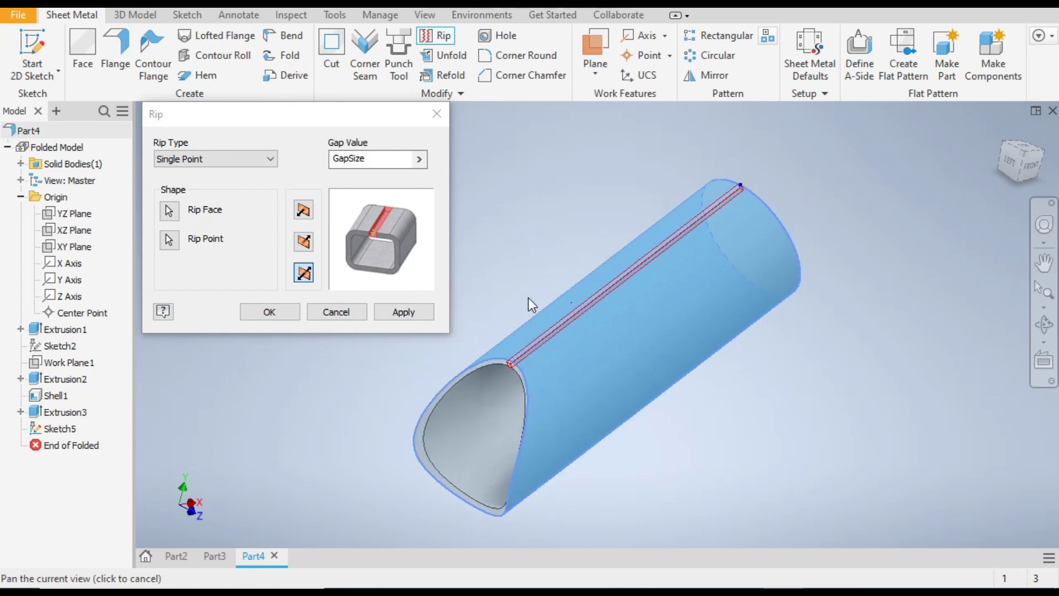
pyautogui.click(409, 313)
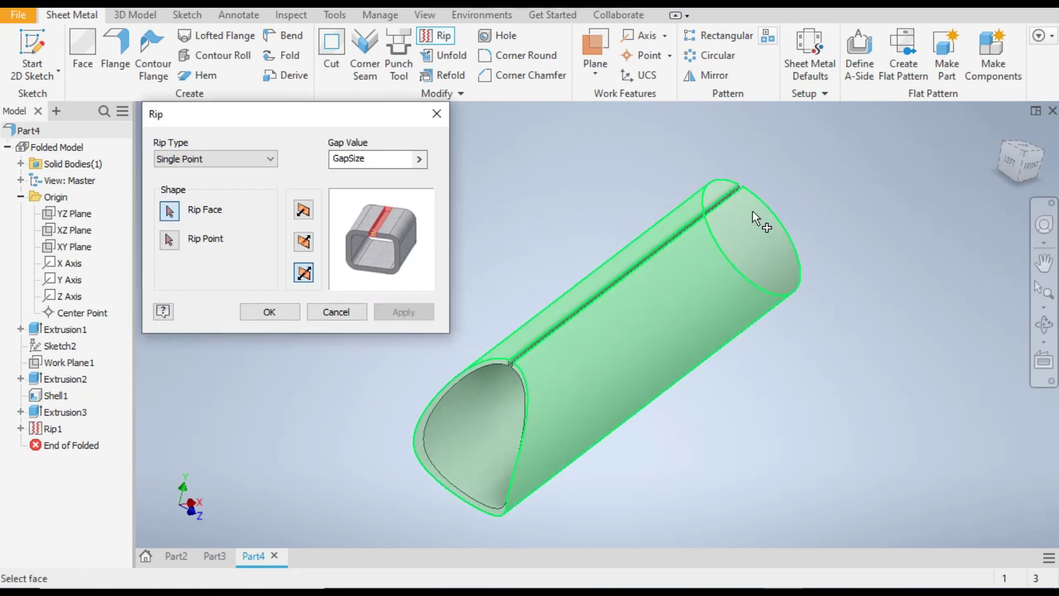
pyautogui.scroll(5, 739, 193)
pyautogui.scroll(2, 770, 193)
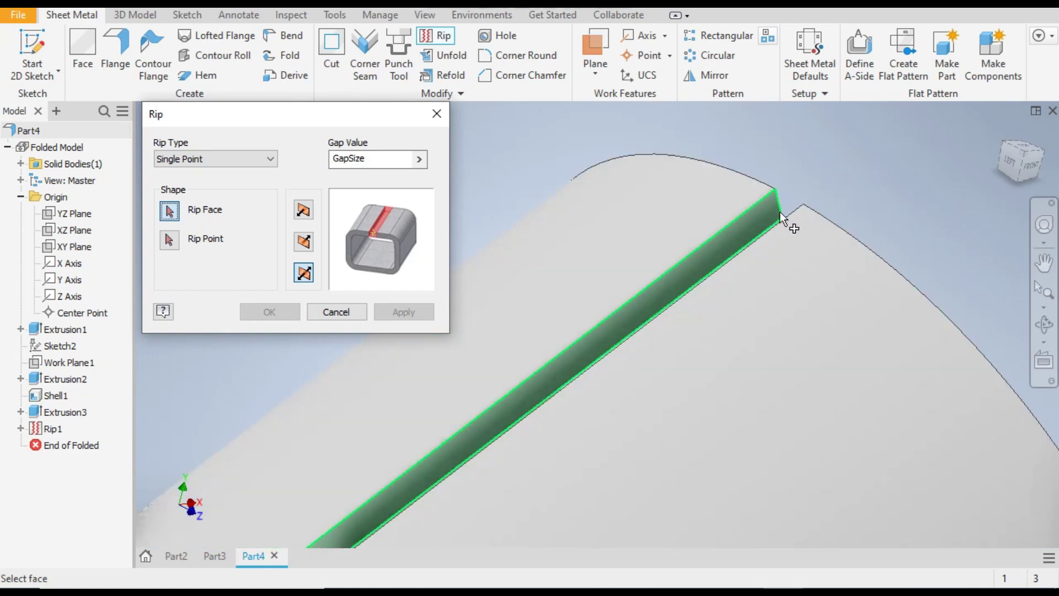
pyautogui.scroll(-5, 814, 132)
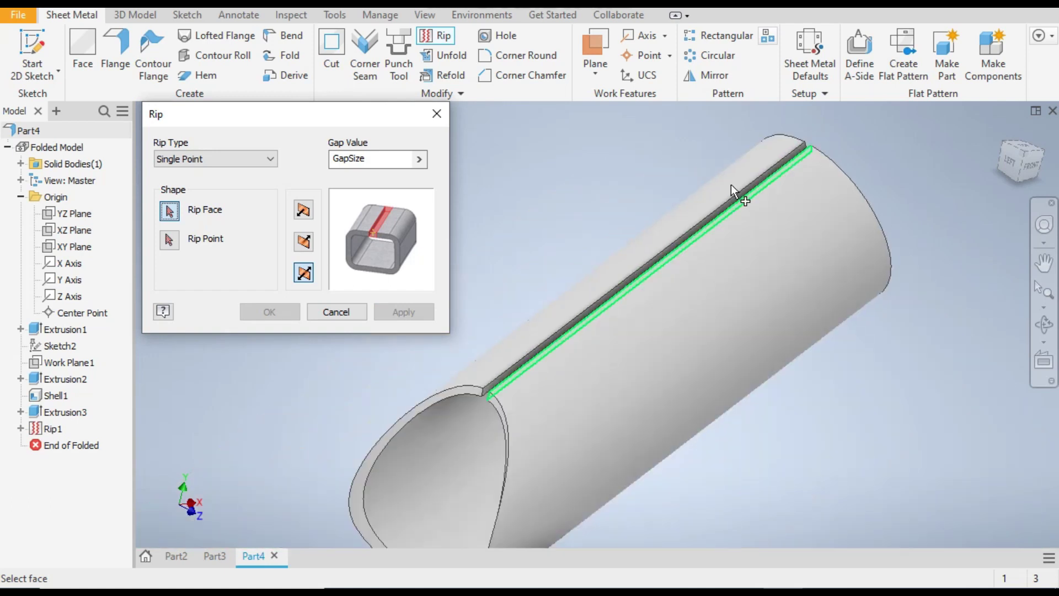
pyautogui.click(345, 313)
pyautogui.scroll(-2, 441, 274)
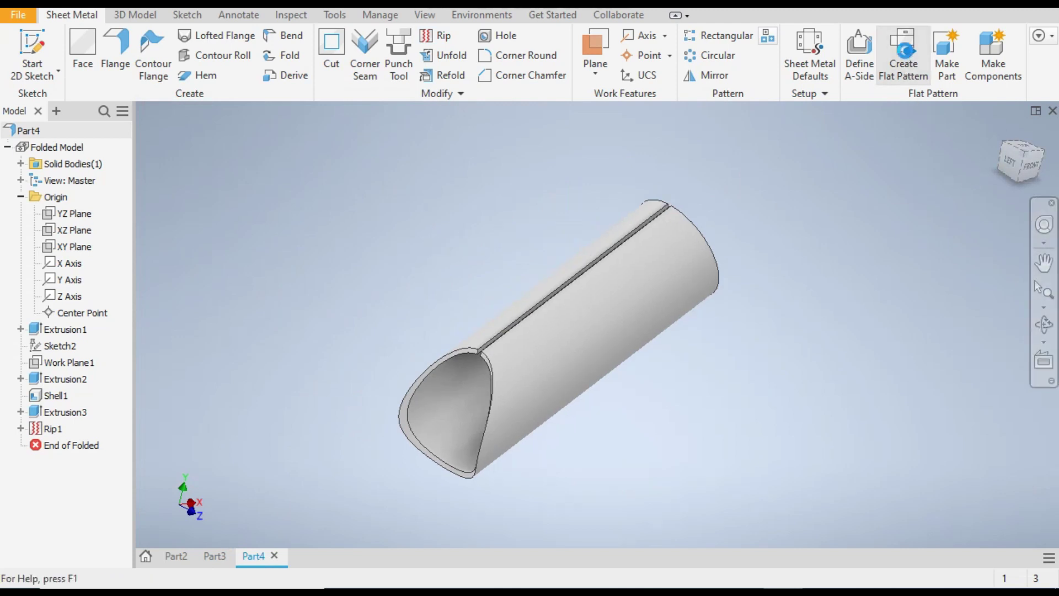
# Step: Create the flat pattern of the ripped tube, then go back to the folded part
pyautogui.click(903, 55)
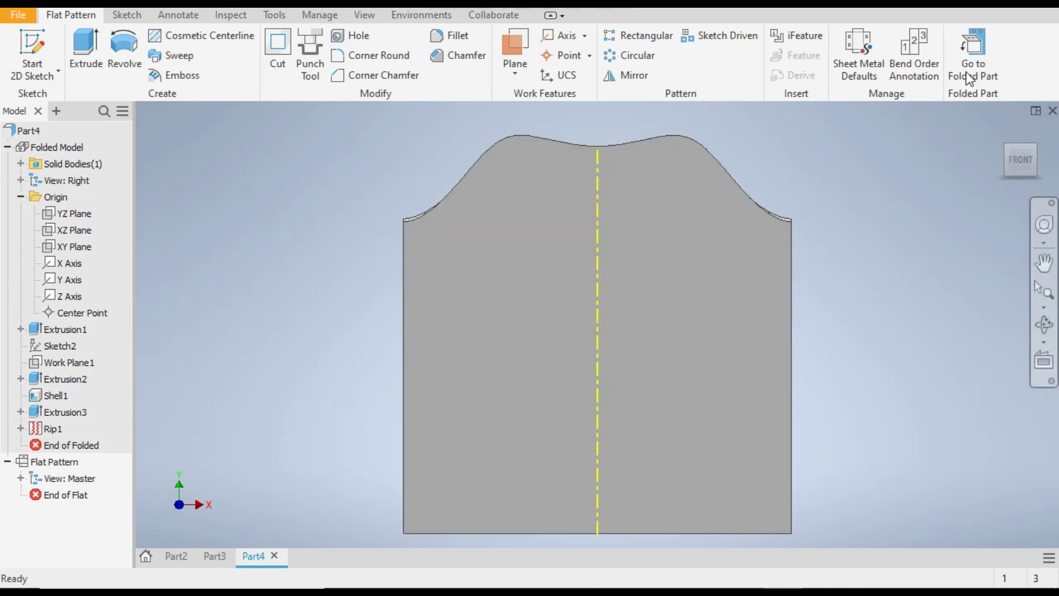
pyautogui.click(974, 45)
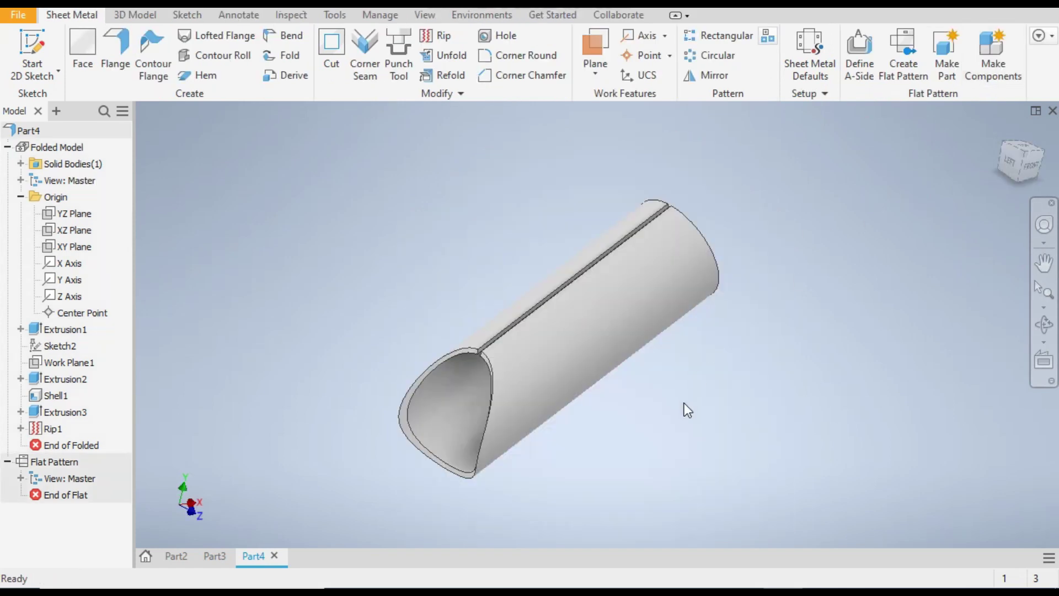